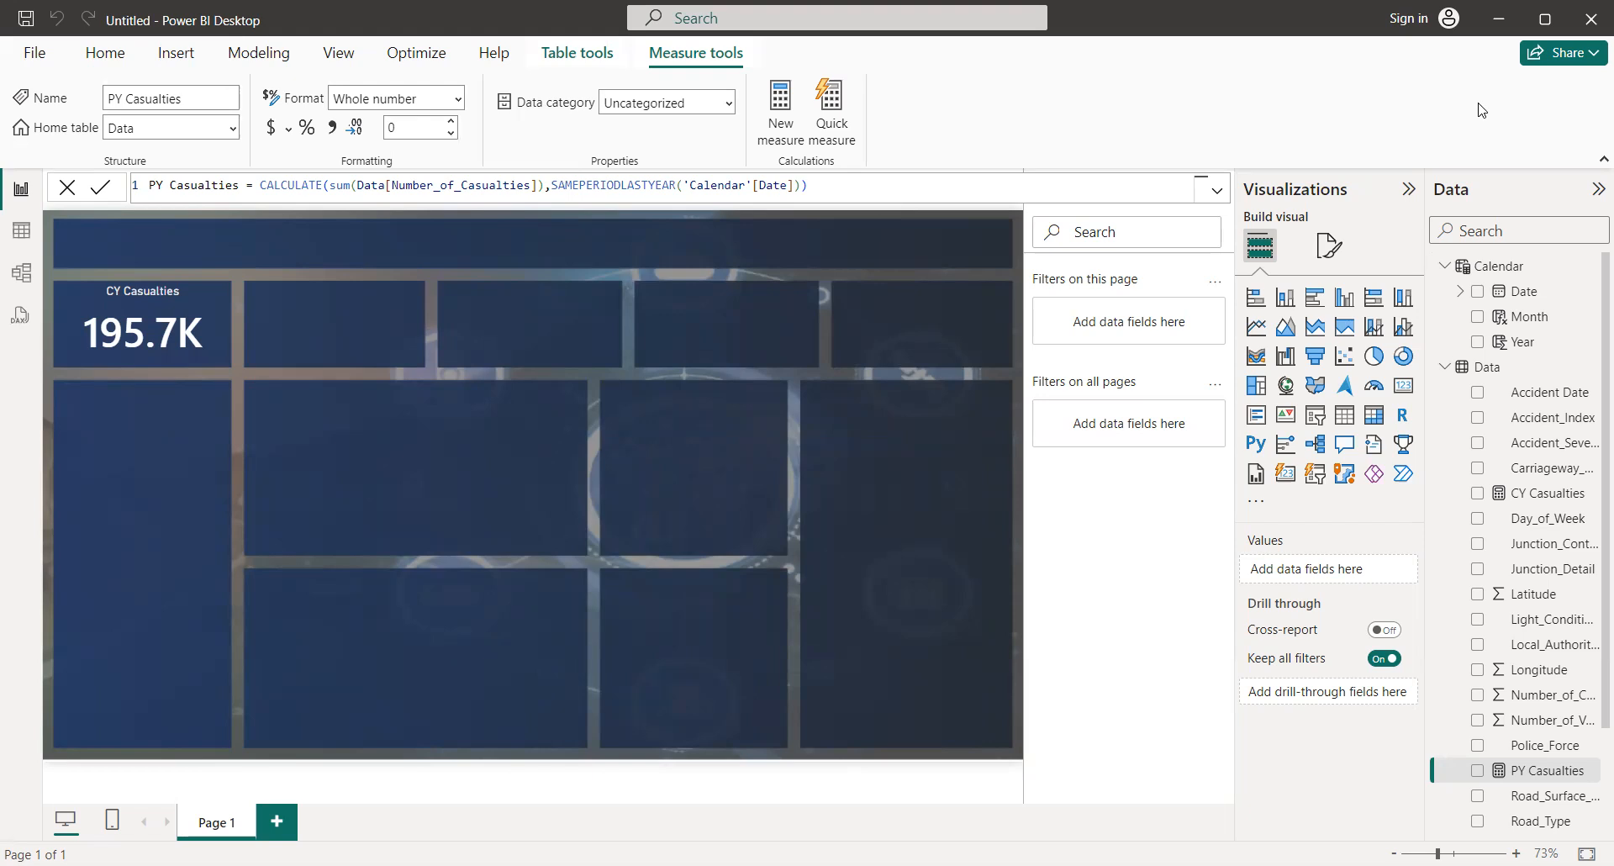
# Step: Create a new measure in the Data table and name it YoY Casualties
pyautogui.rightClick(1506, 372)
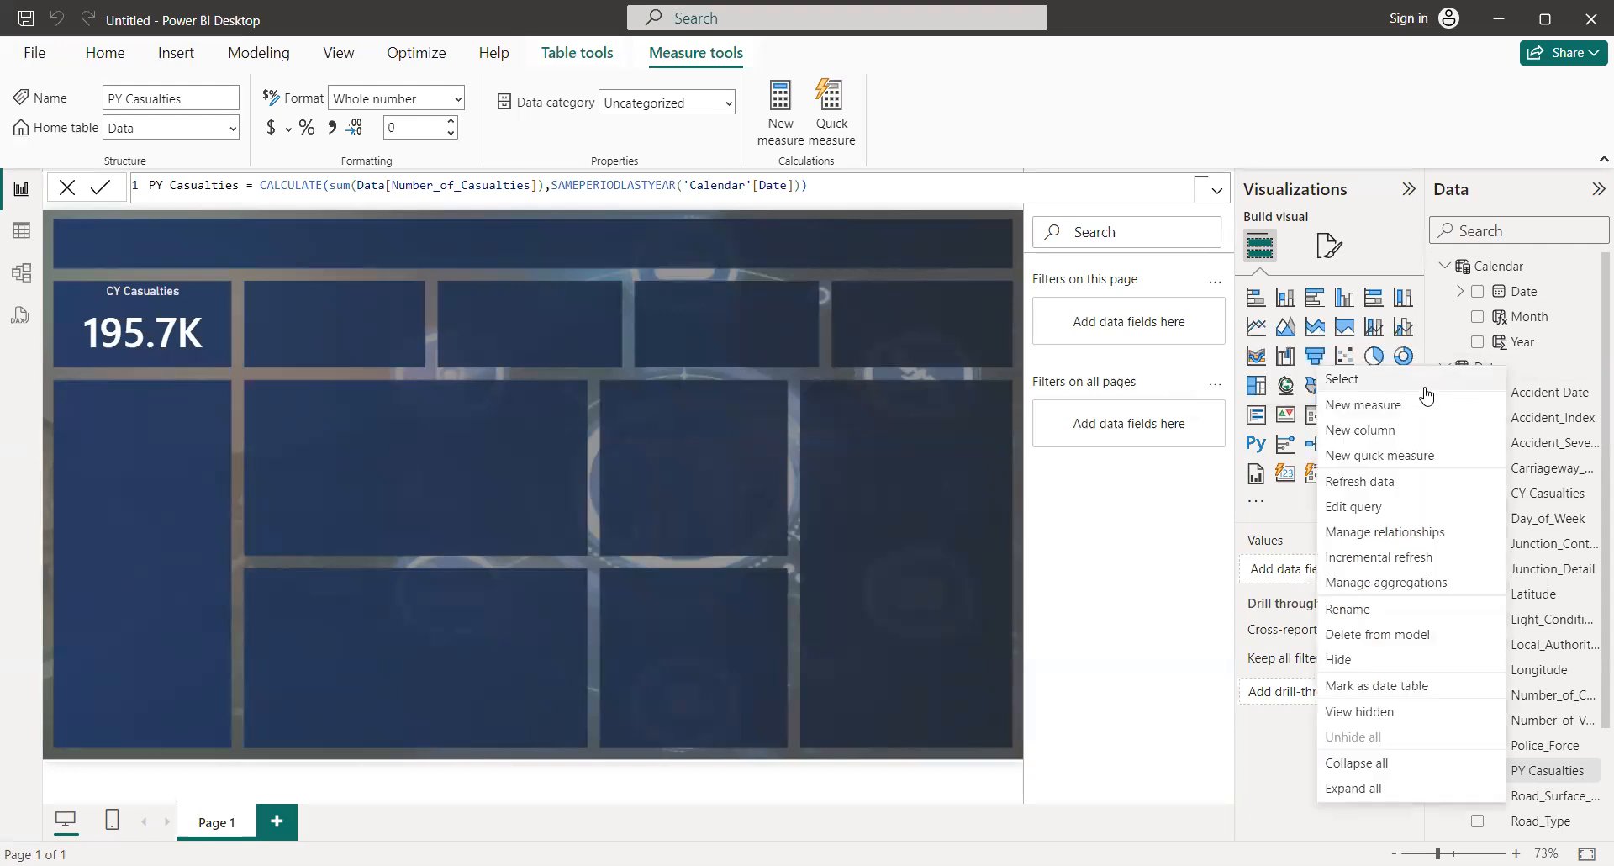
pyautogui.click(1381, 407)
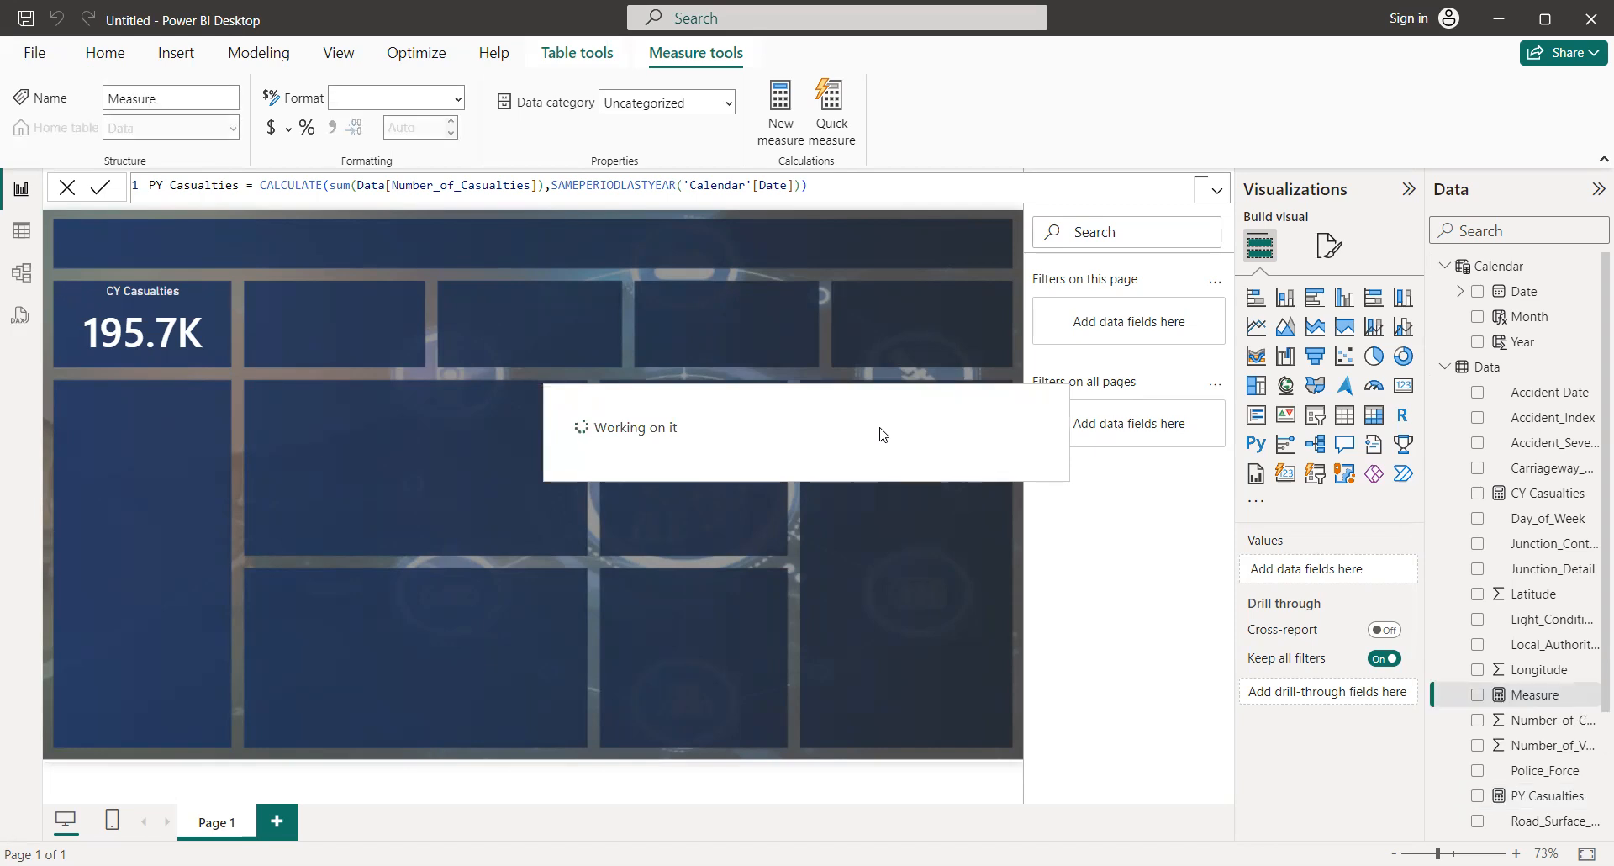
pyautogui.click(202, 187)
pyautogui.press('BackSpace')
pyautogui.press('BackSpace')
pyautogui.press('BackSpace')
pyautogui.press('BackSpace')
pyautogui.press('BackSpace')
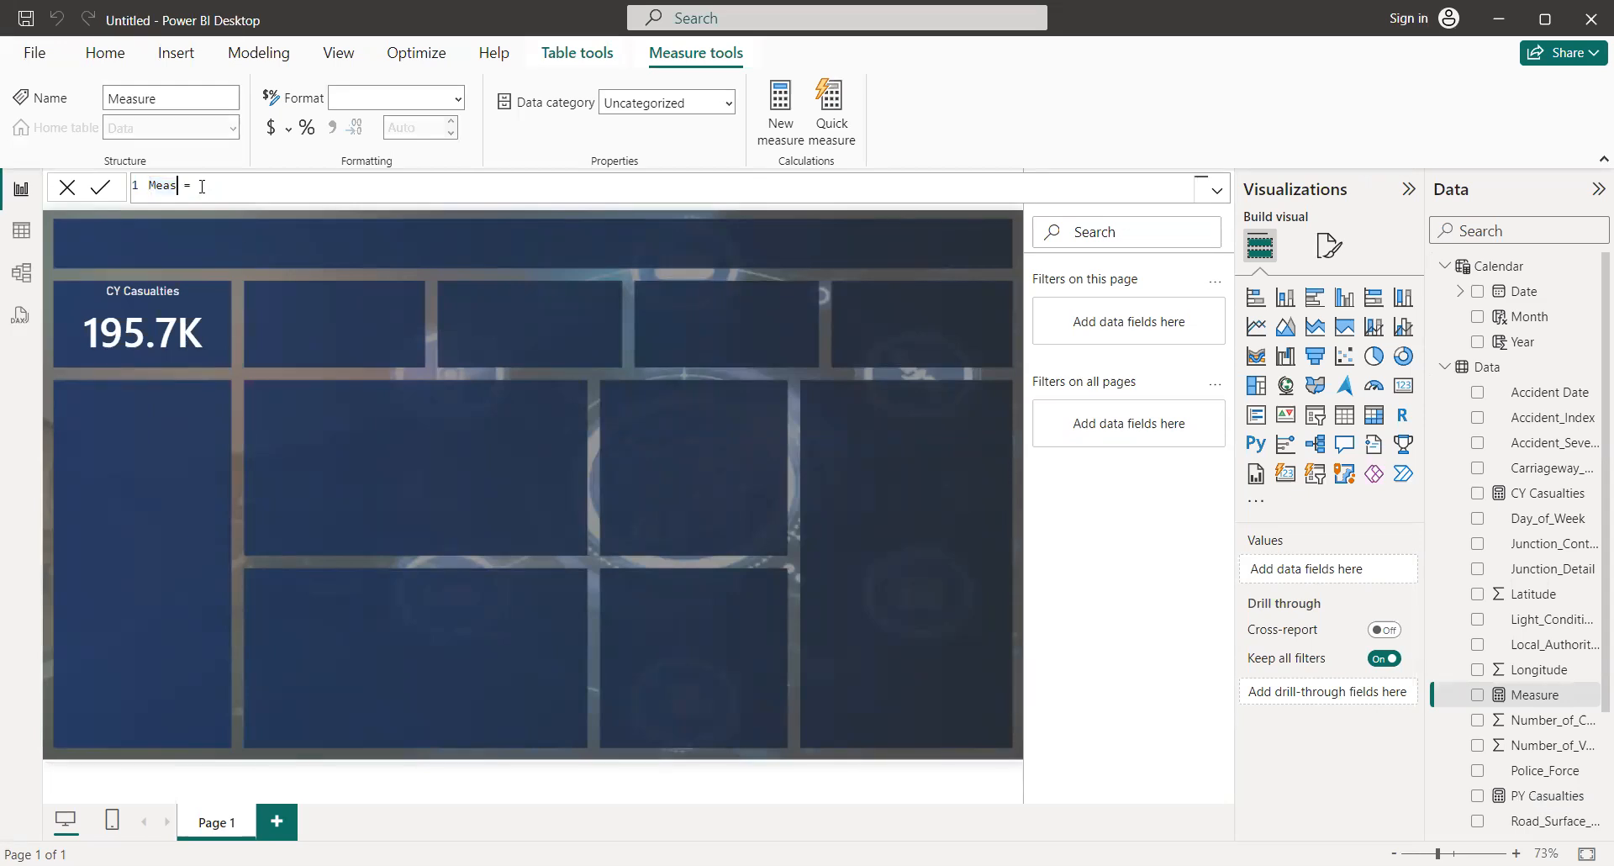
pyautogui.press('BackSpace')
pyautogui.press('BackSpace')
pyautogui.write('YoY c')
pyautogui.press('BackSpace')
pyautogui.write('Casualties')
# Step: Define the YoY Casualties measure as ([CY Casualties]-[PY Casualties])/[PY Casualties]
pyautogui.click(282, 178)
pyautogui.write('(')
pyautogui.write('c')
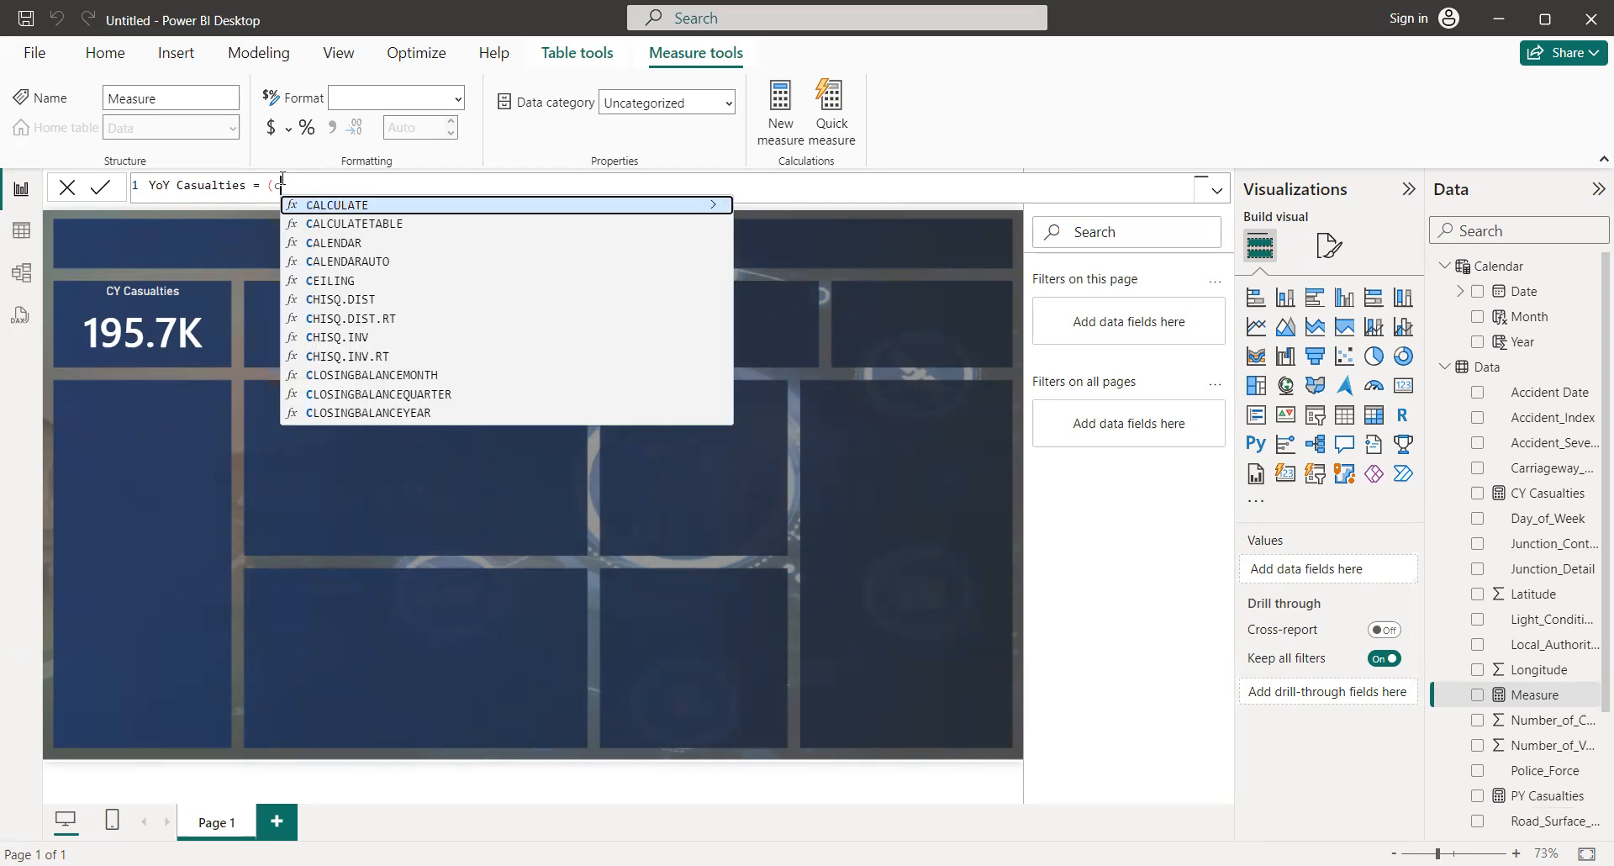
pyautogui.write('y')
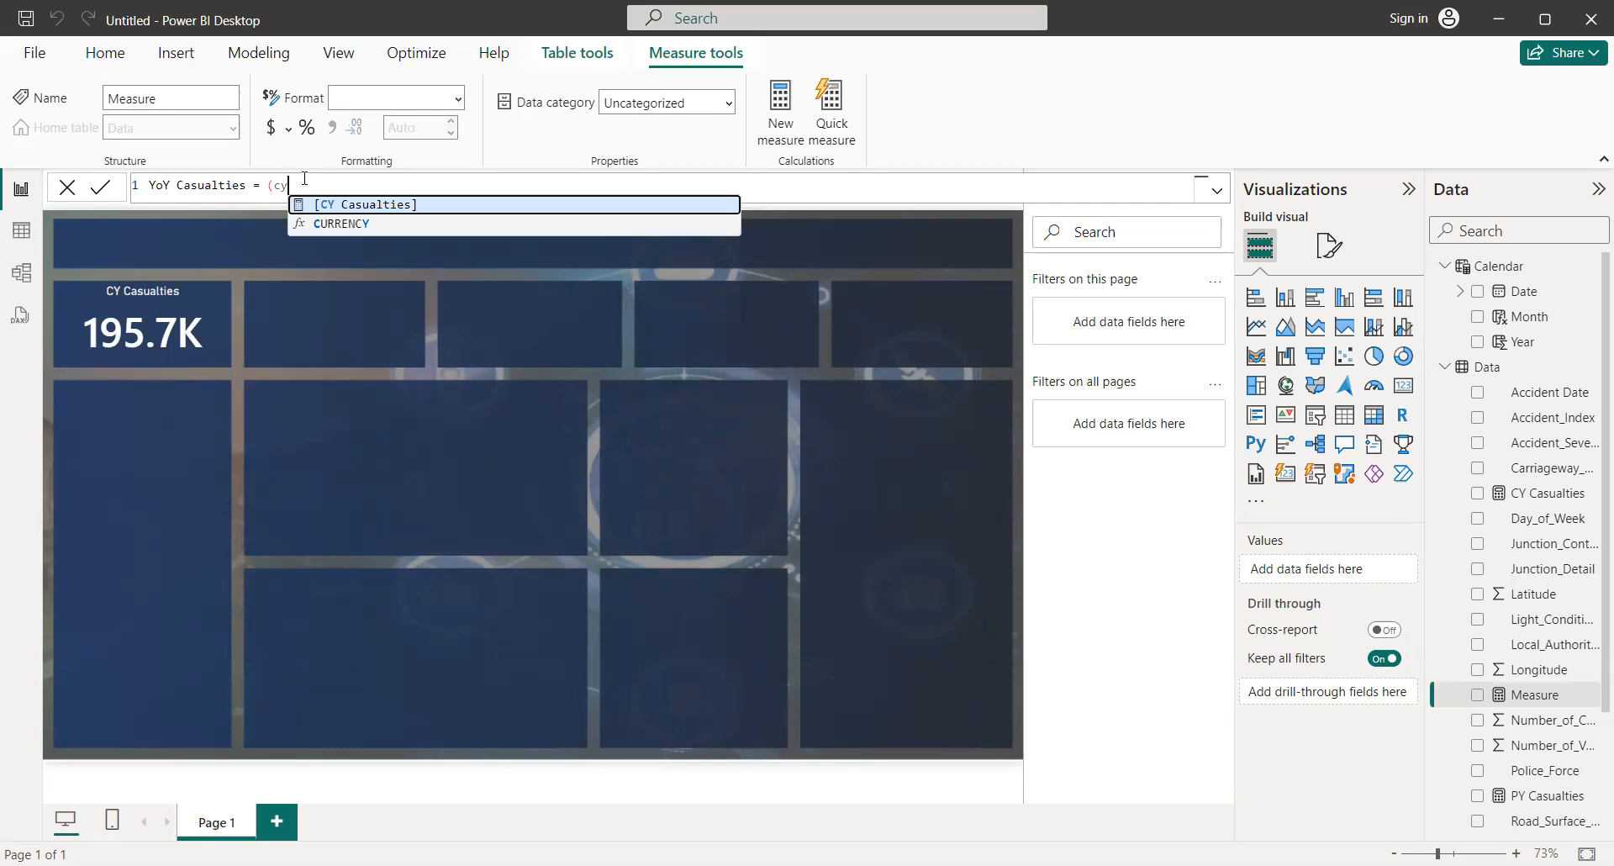
pyautogui.click(362, 210)
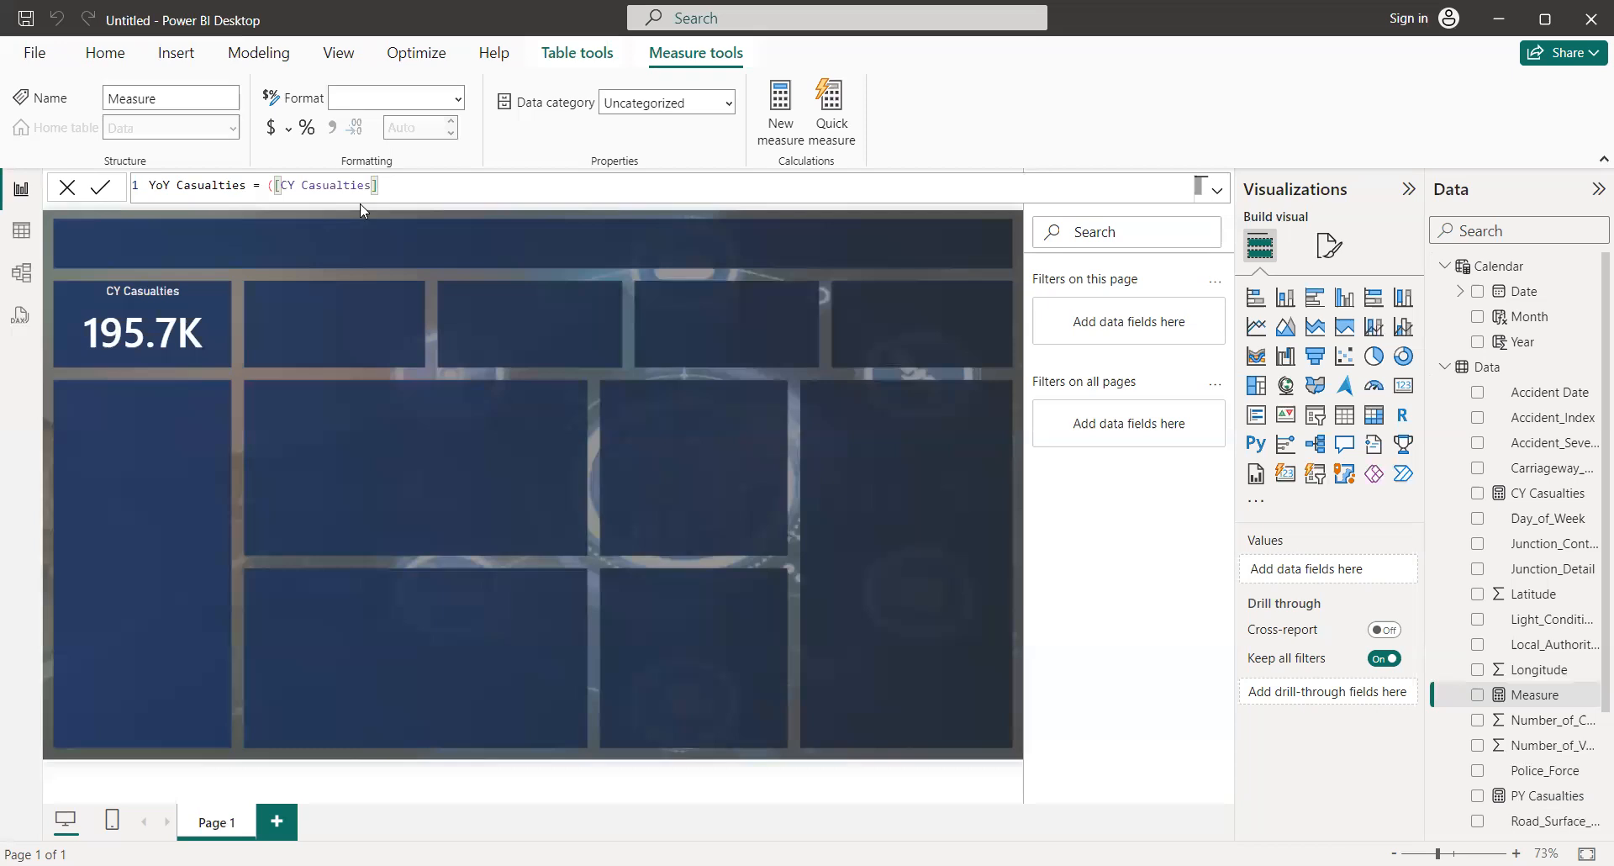
pyautogui.write('-{')
pyautogui.press('BackSpace')
pyautogui.write('[')
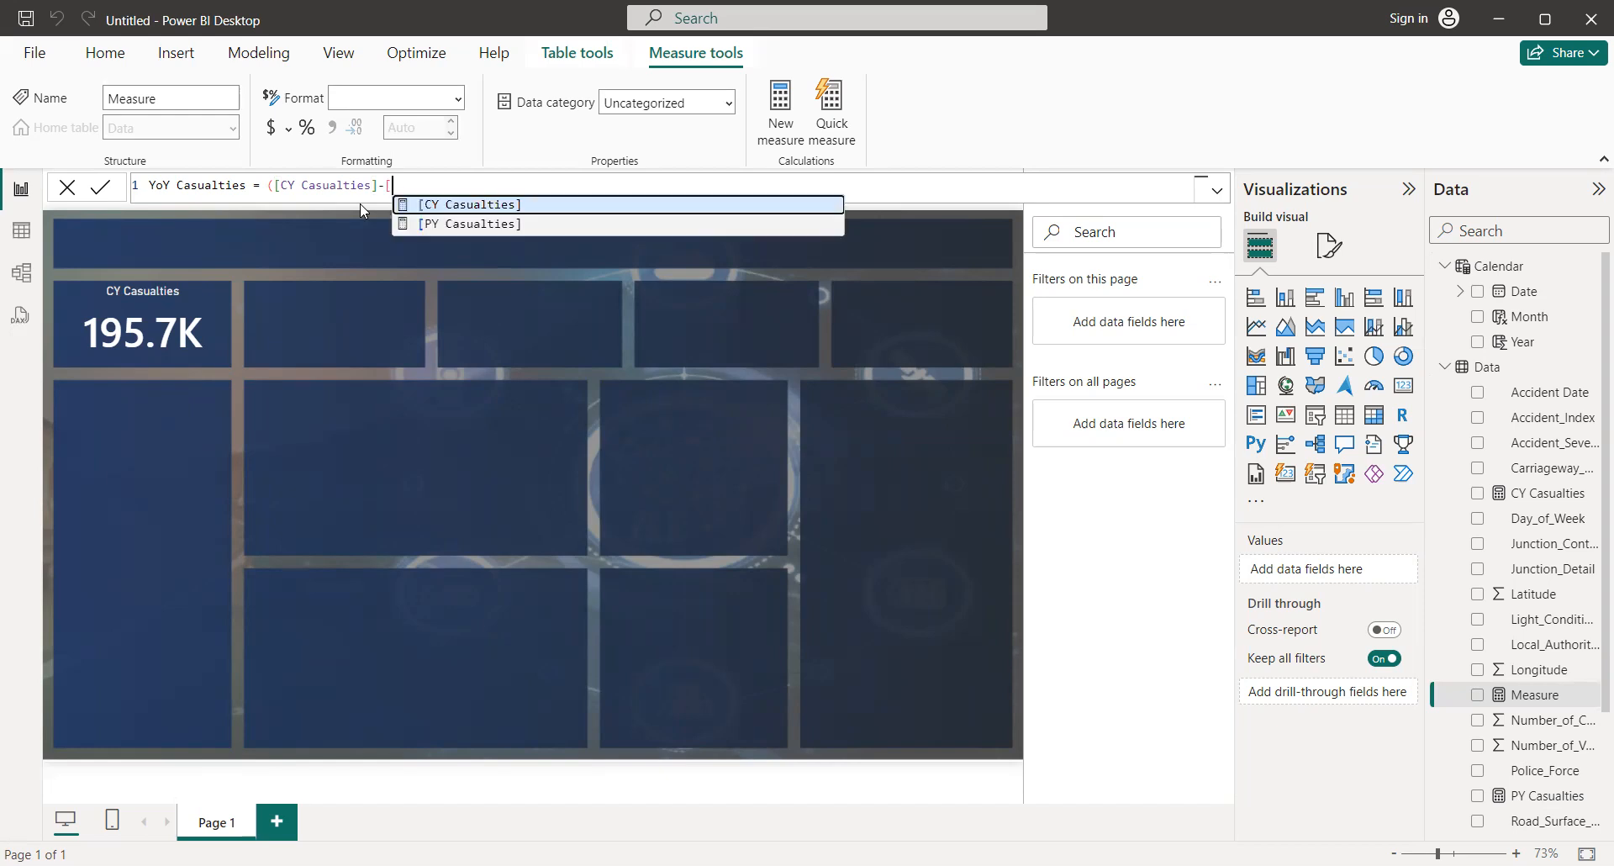
pyautogui.click(452, 226)
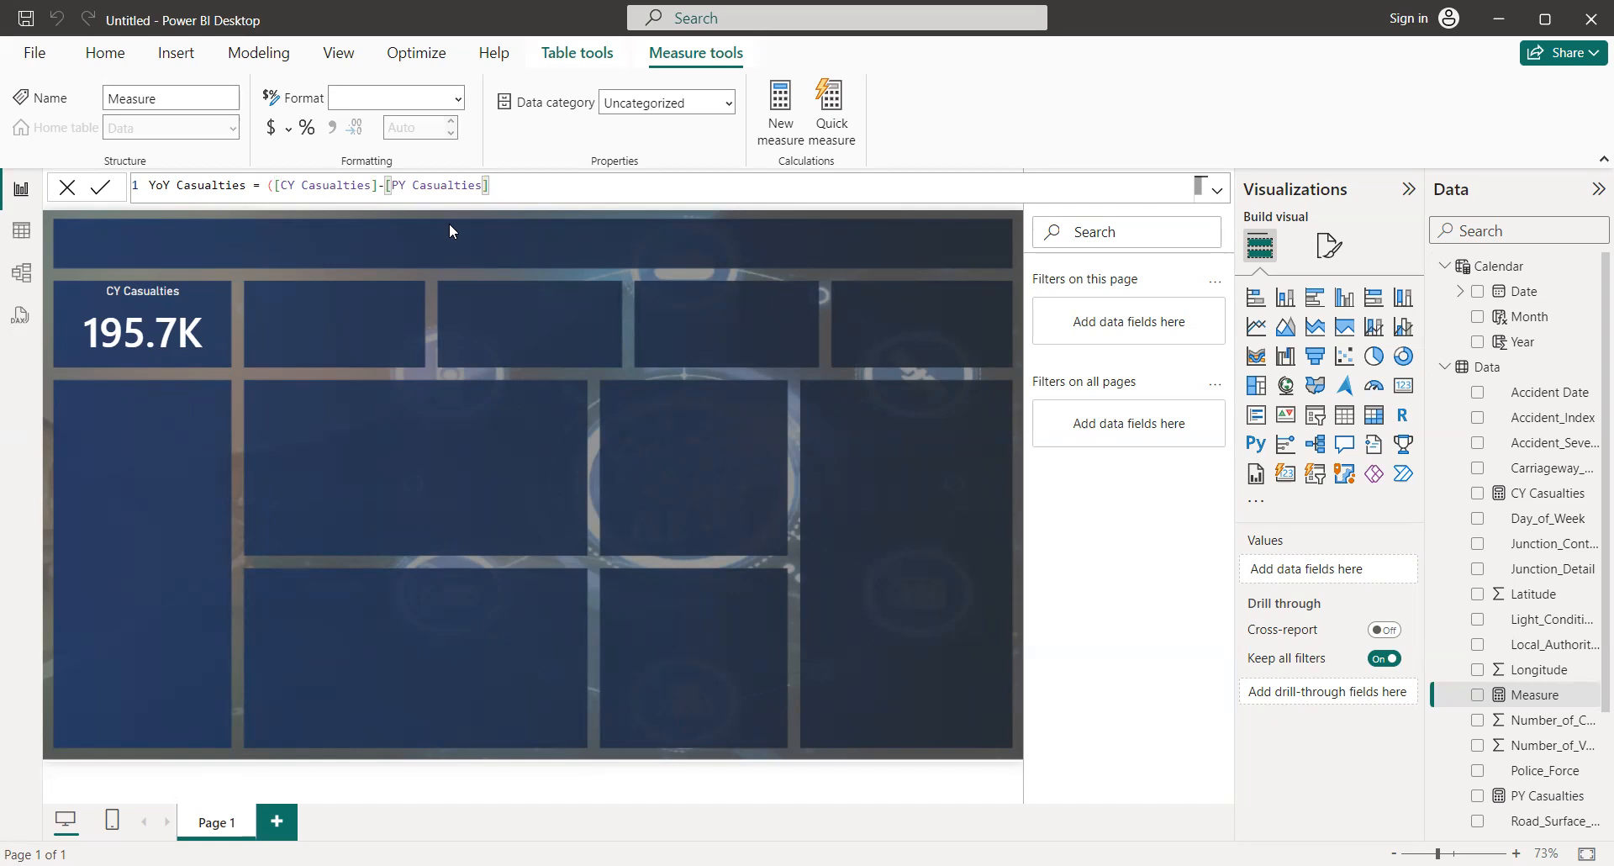
pyautogui.write(')/')
pyautogui.write('[')
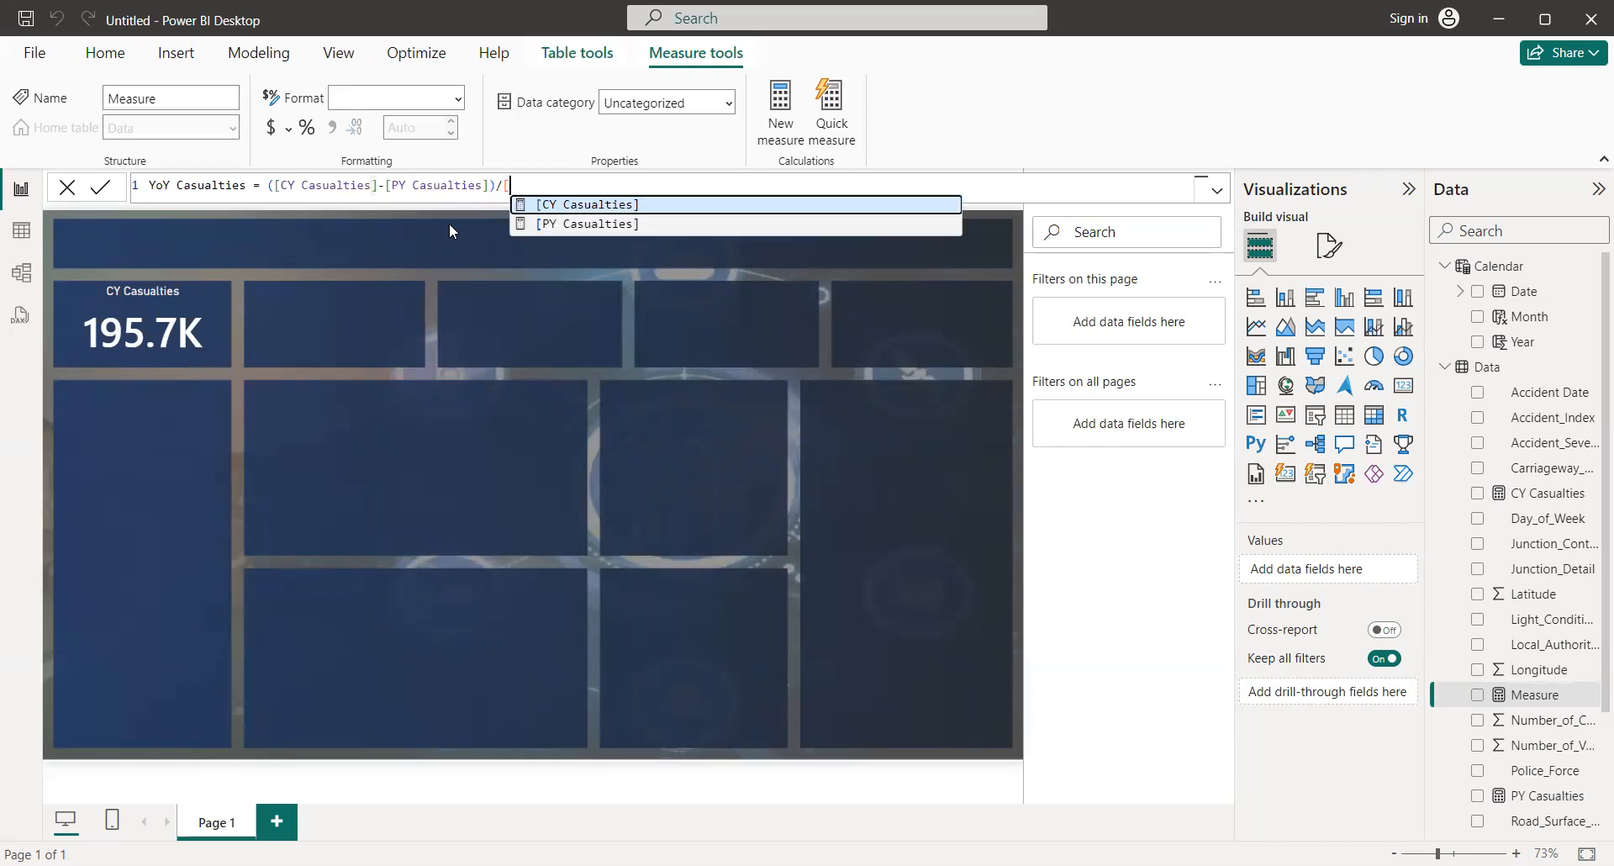
pyautogui.click(544, 225)
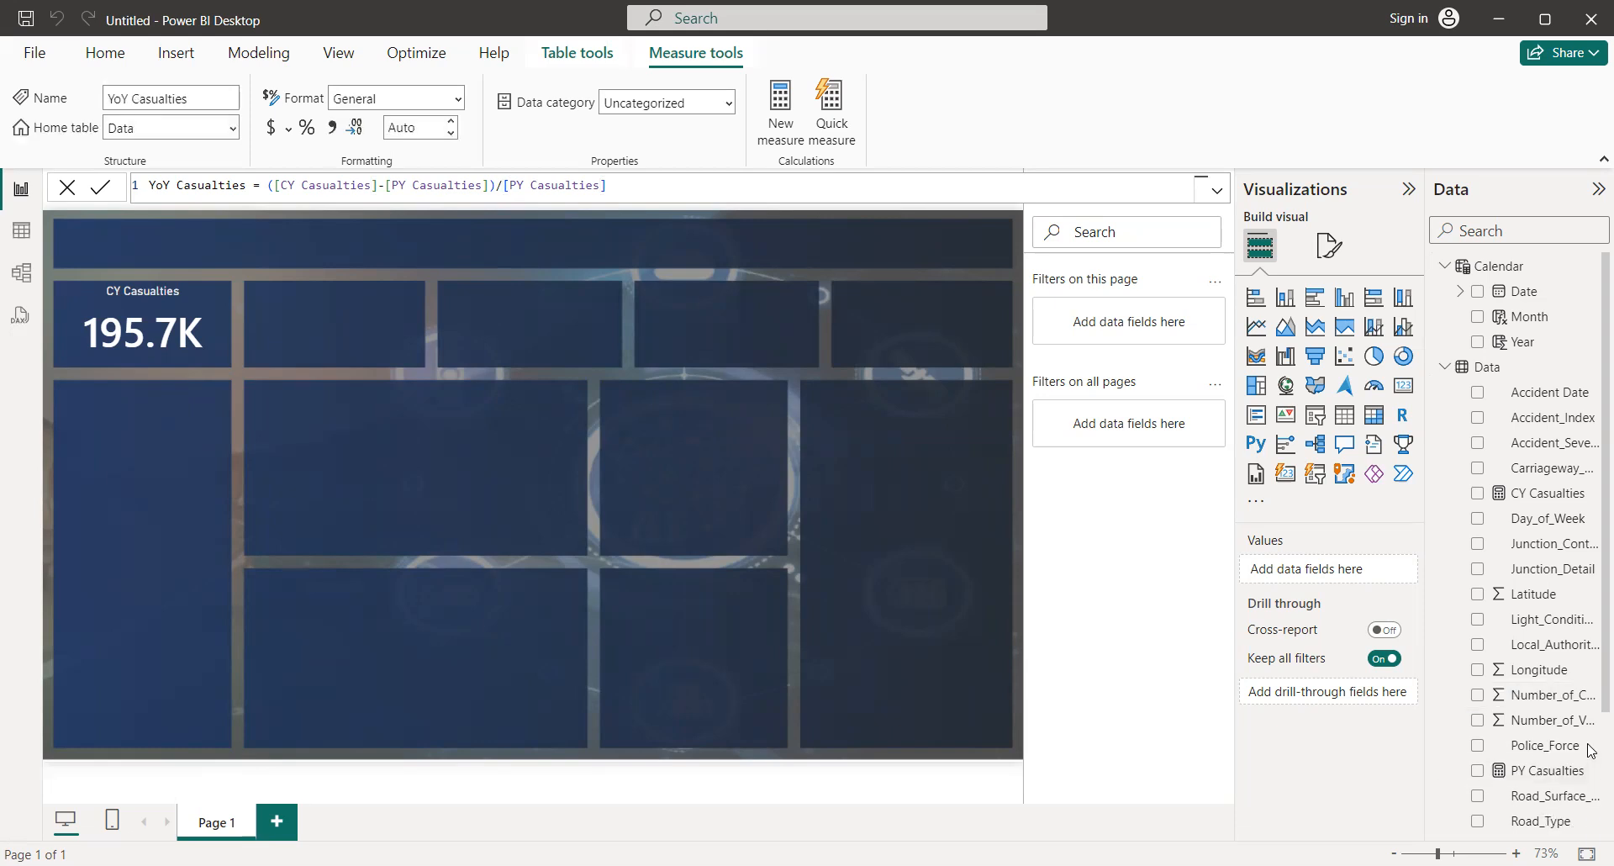
# Step: Add a card visual to the report page that shows the YoY Casualties measure
pyautogui.scroll(-2, 1591, 737)
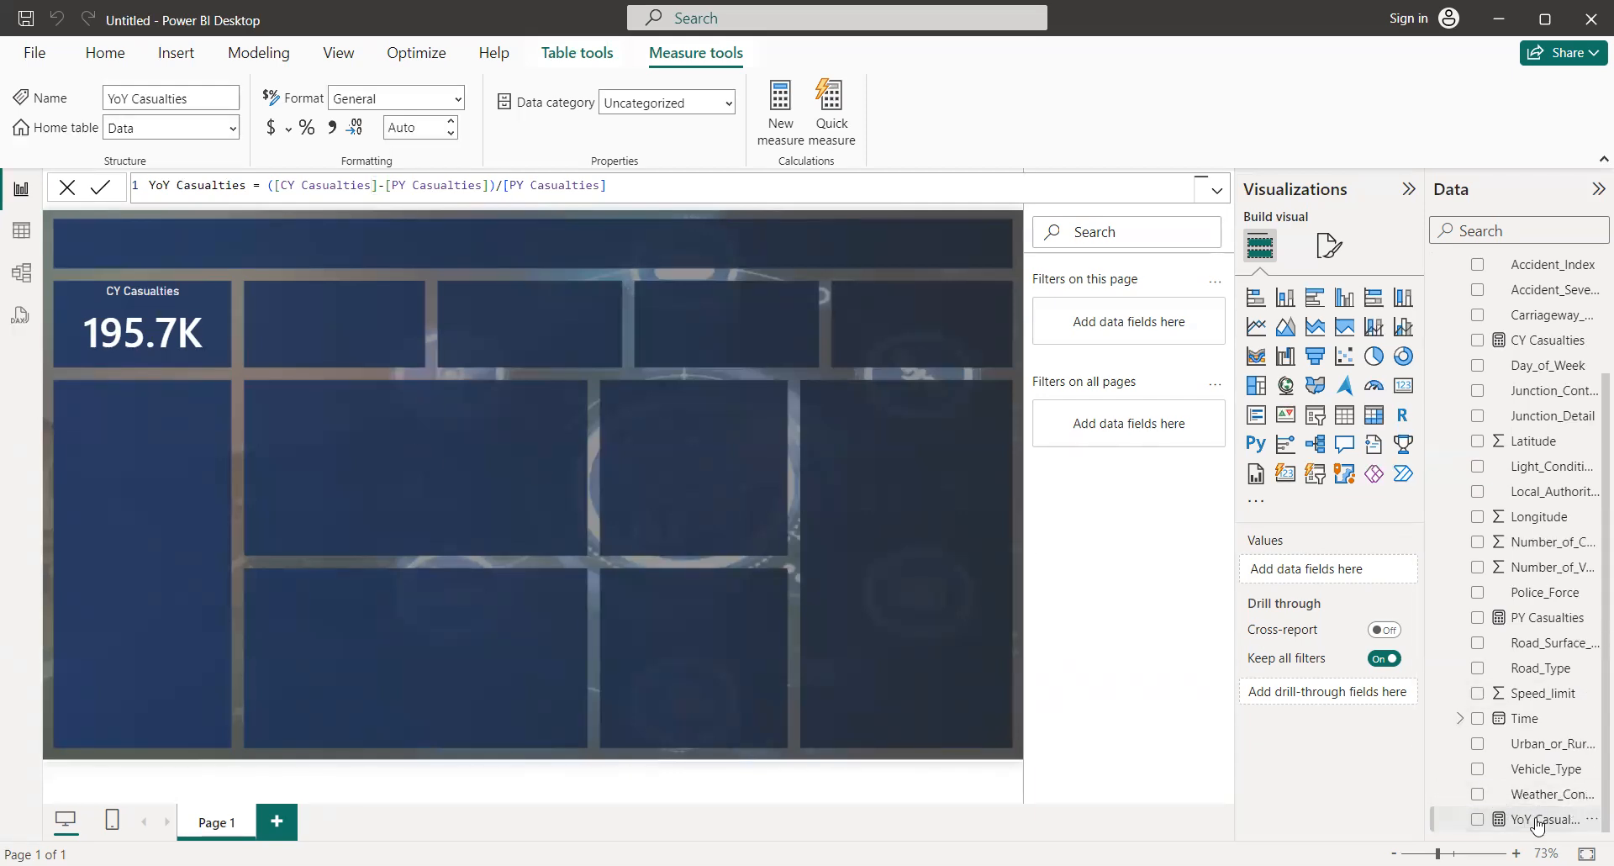
pyautogui.click(1403, 386)
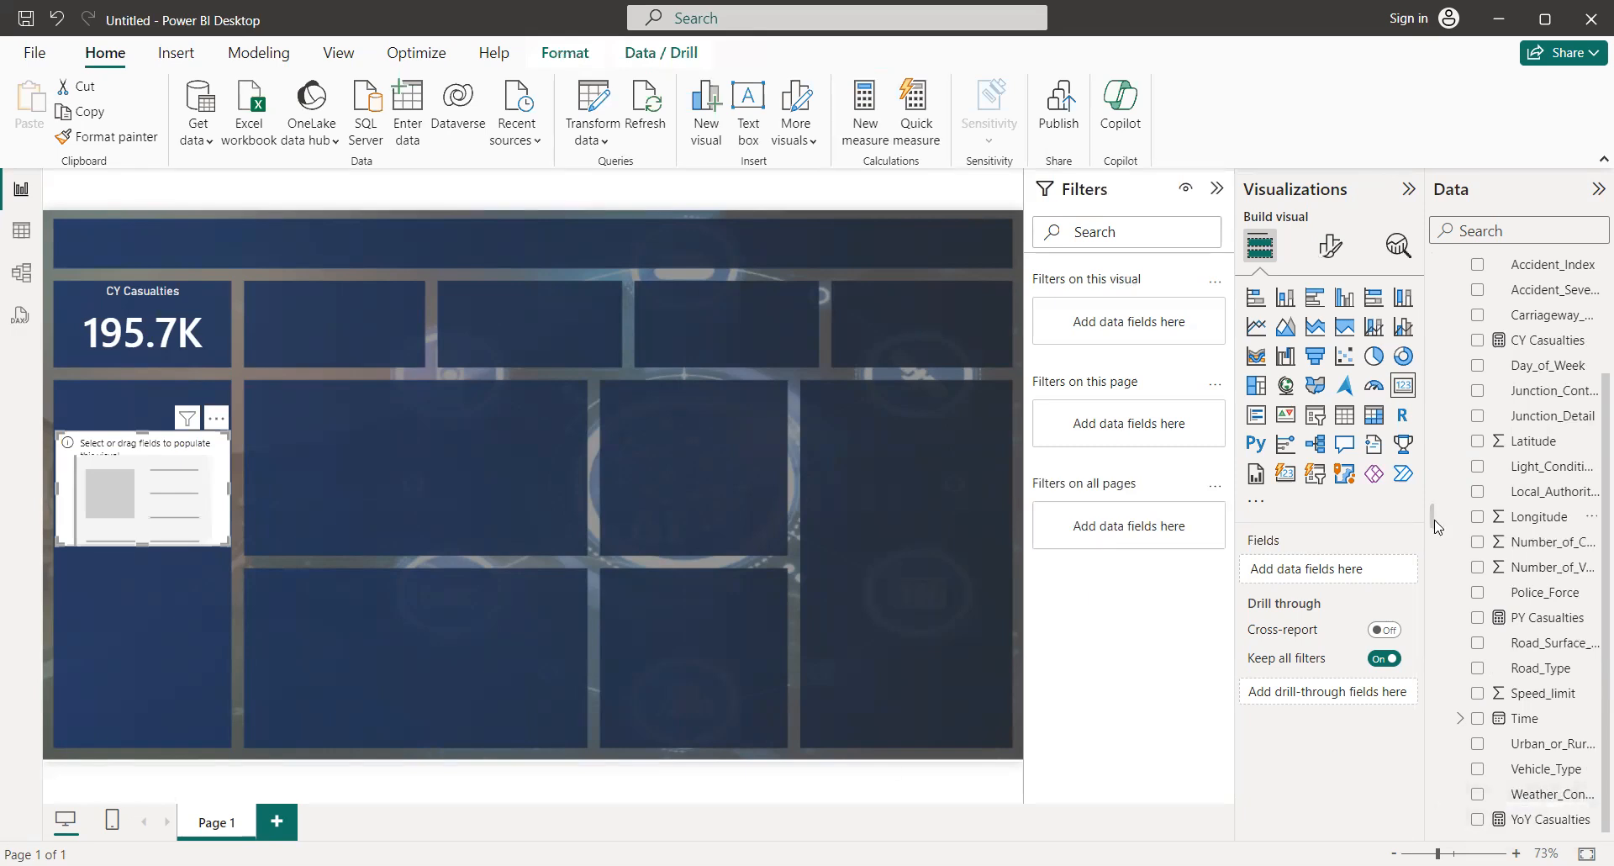
pyautogui.moveTo(1534, 828); pyautogui.dragTo(1325, 572)
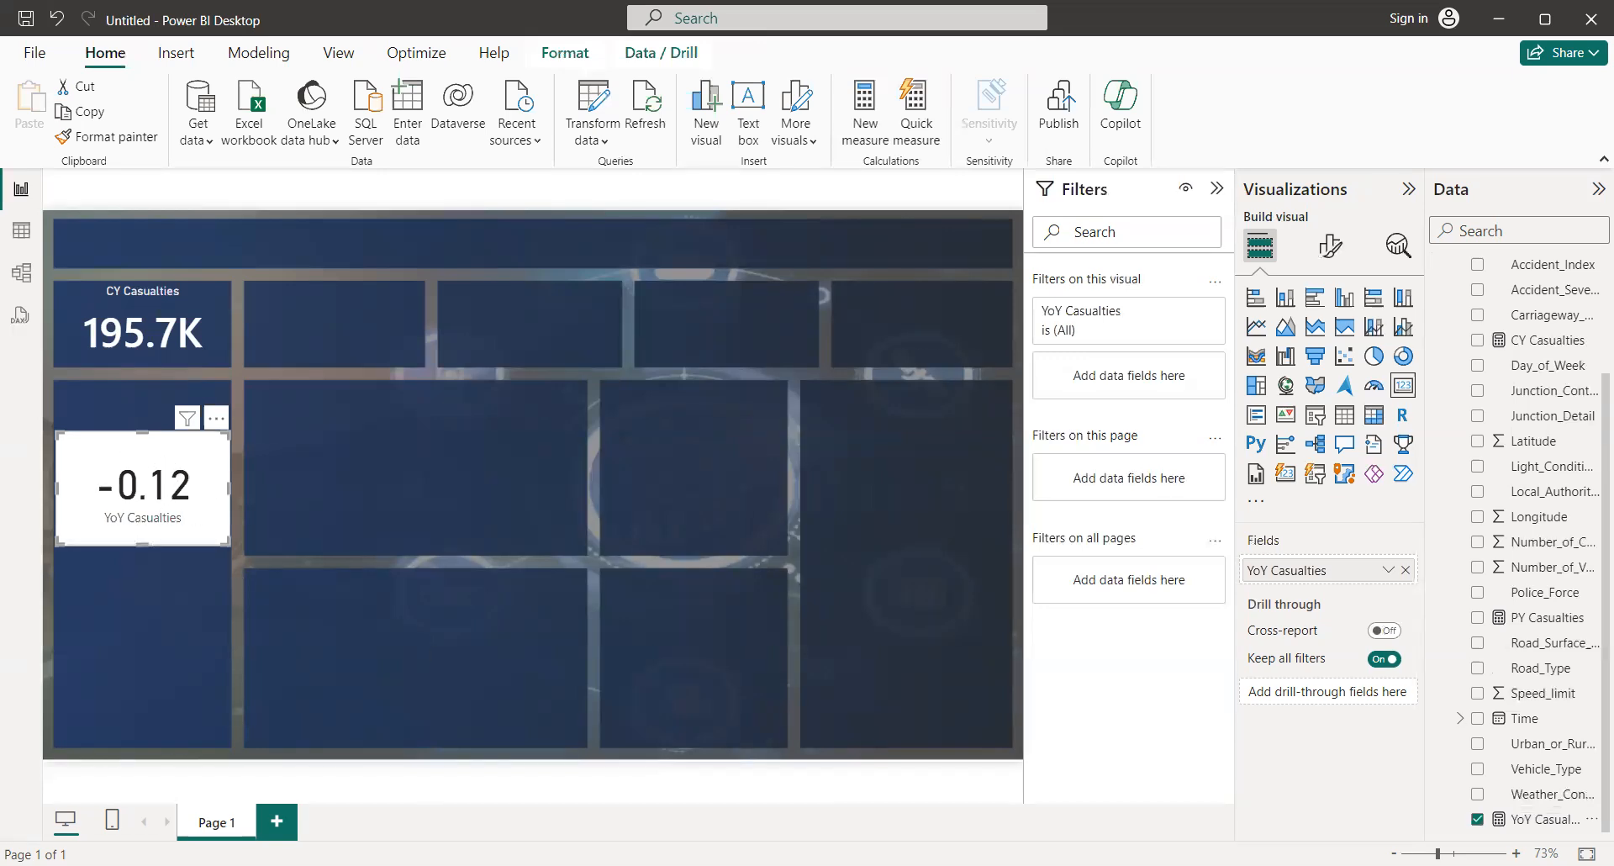
# Step: Format the YoY Casualties measure as a percentage
pyautogui.click(1547, 826)
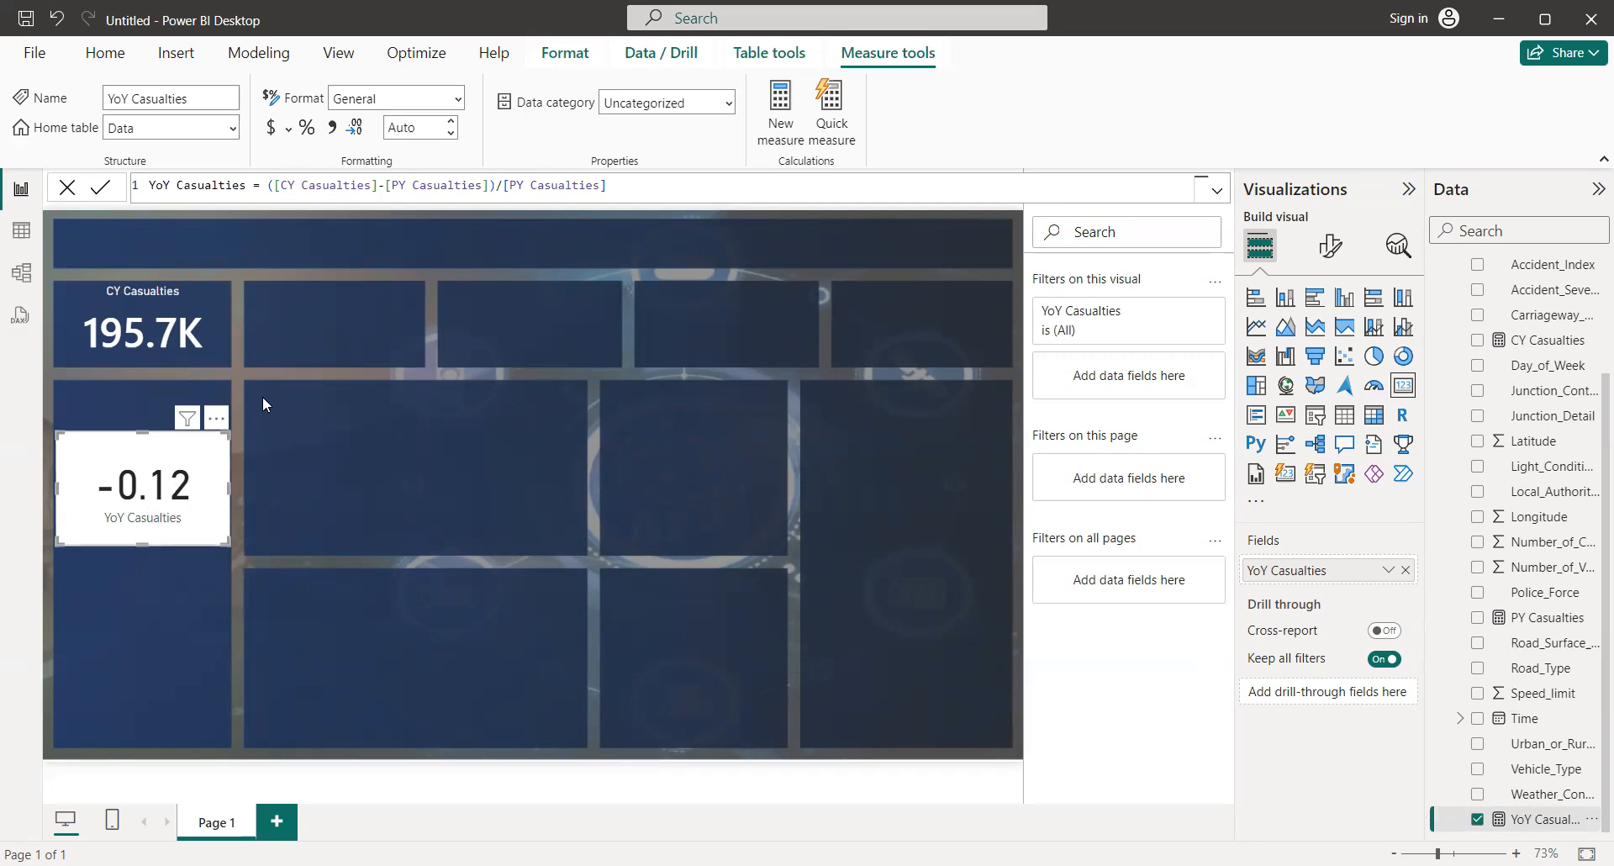
pyautogui.click(290, 132)
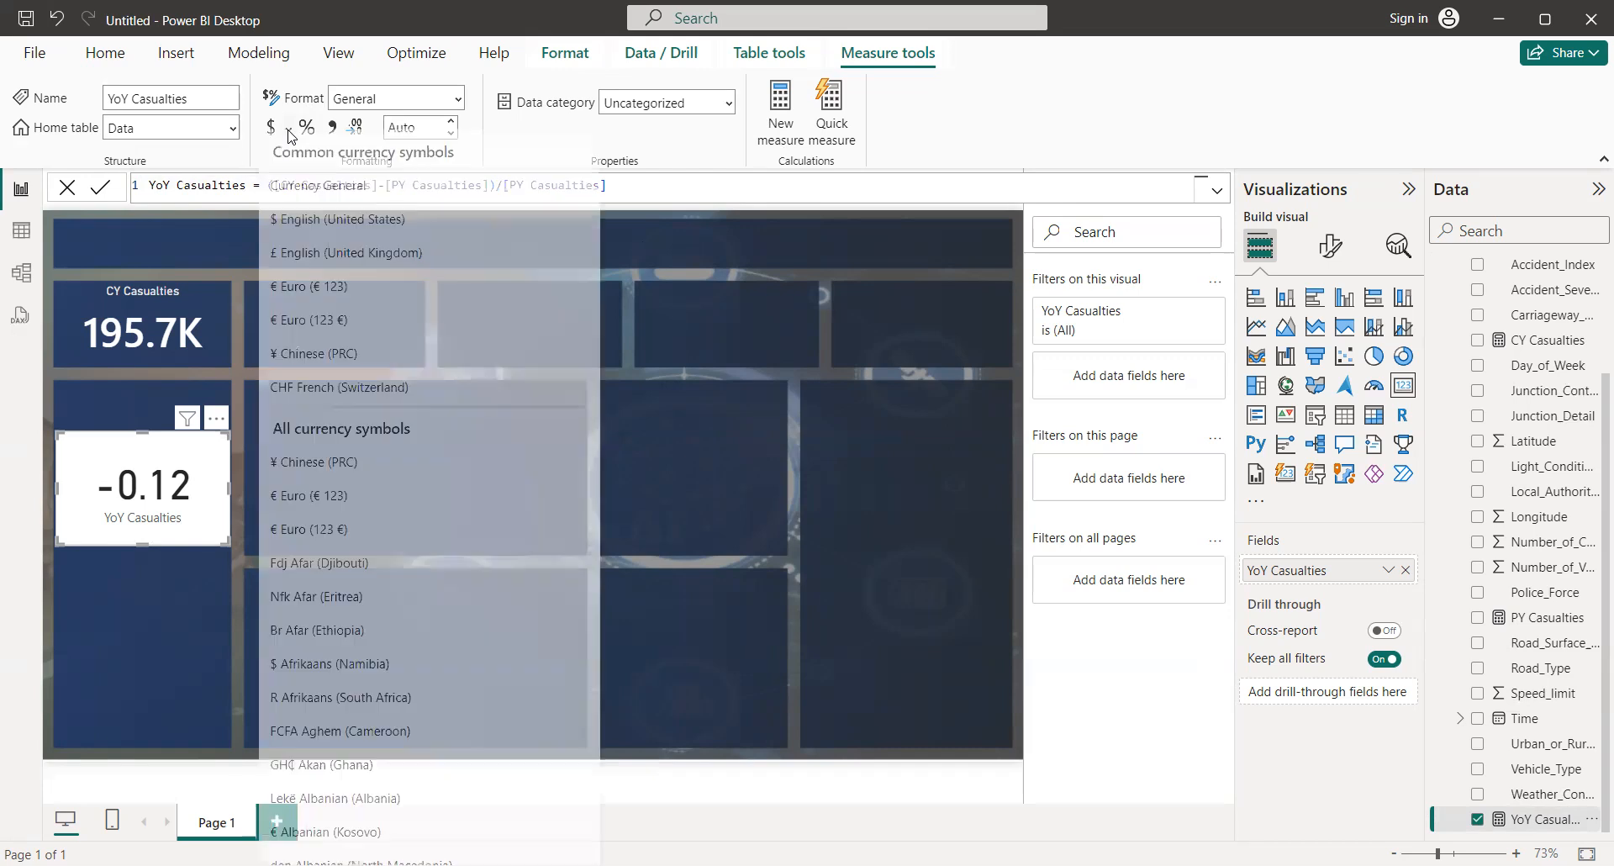
pyautogui.click(378, 107)
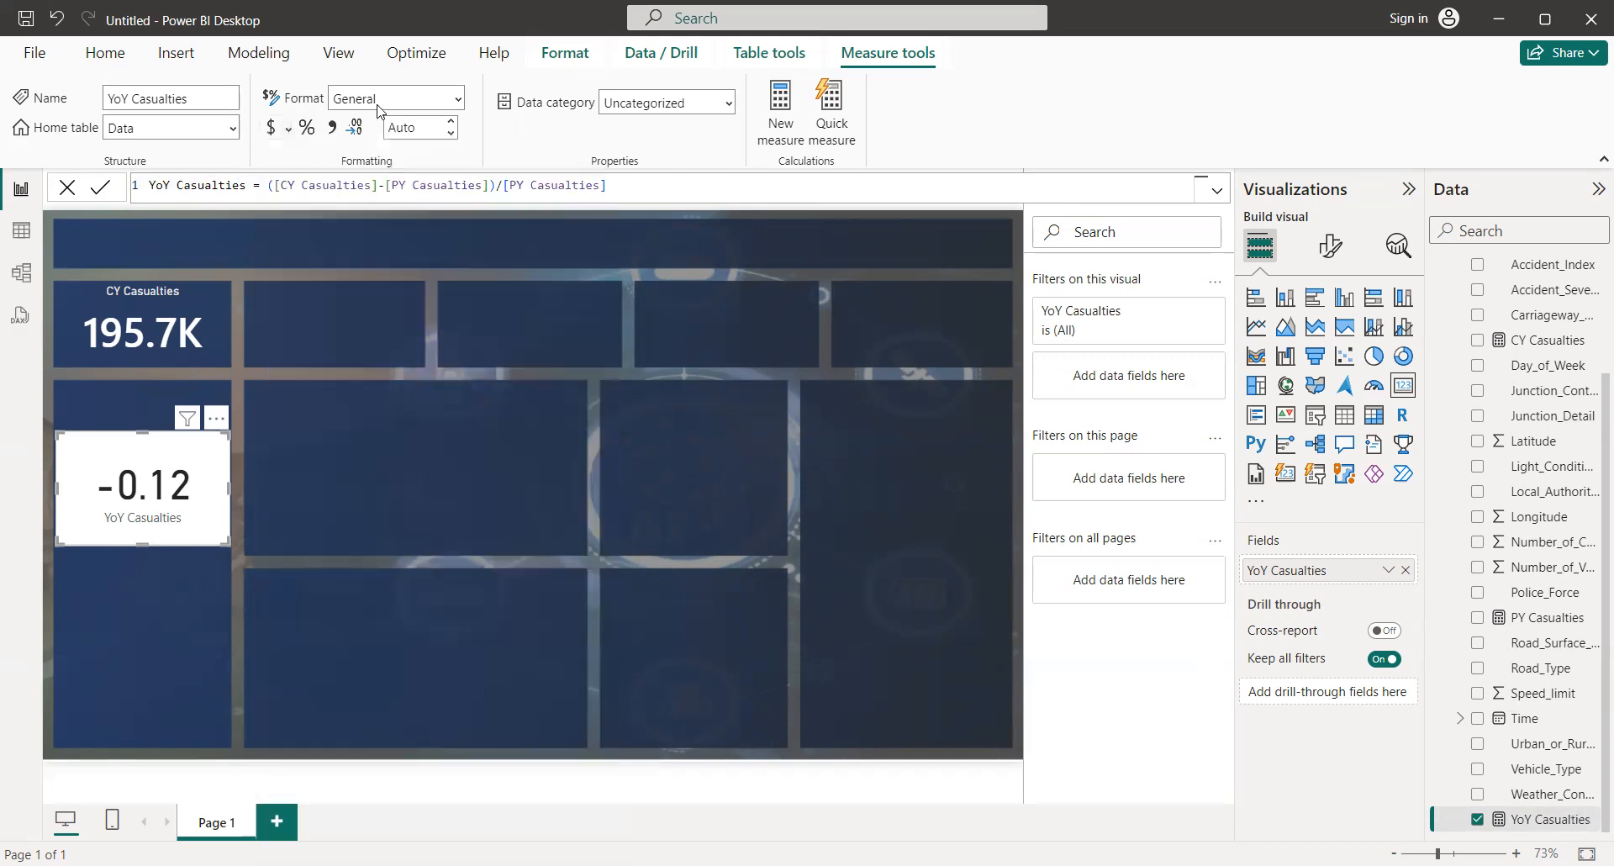
pyautogui.click(308, 129)
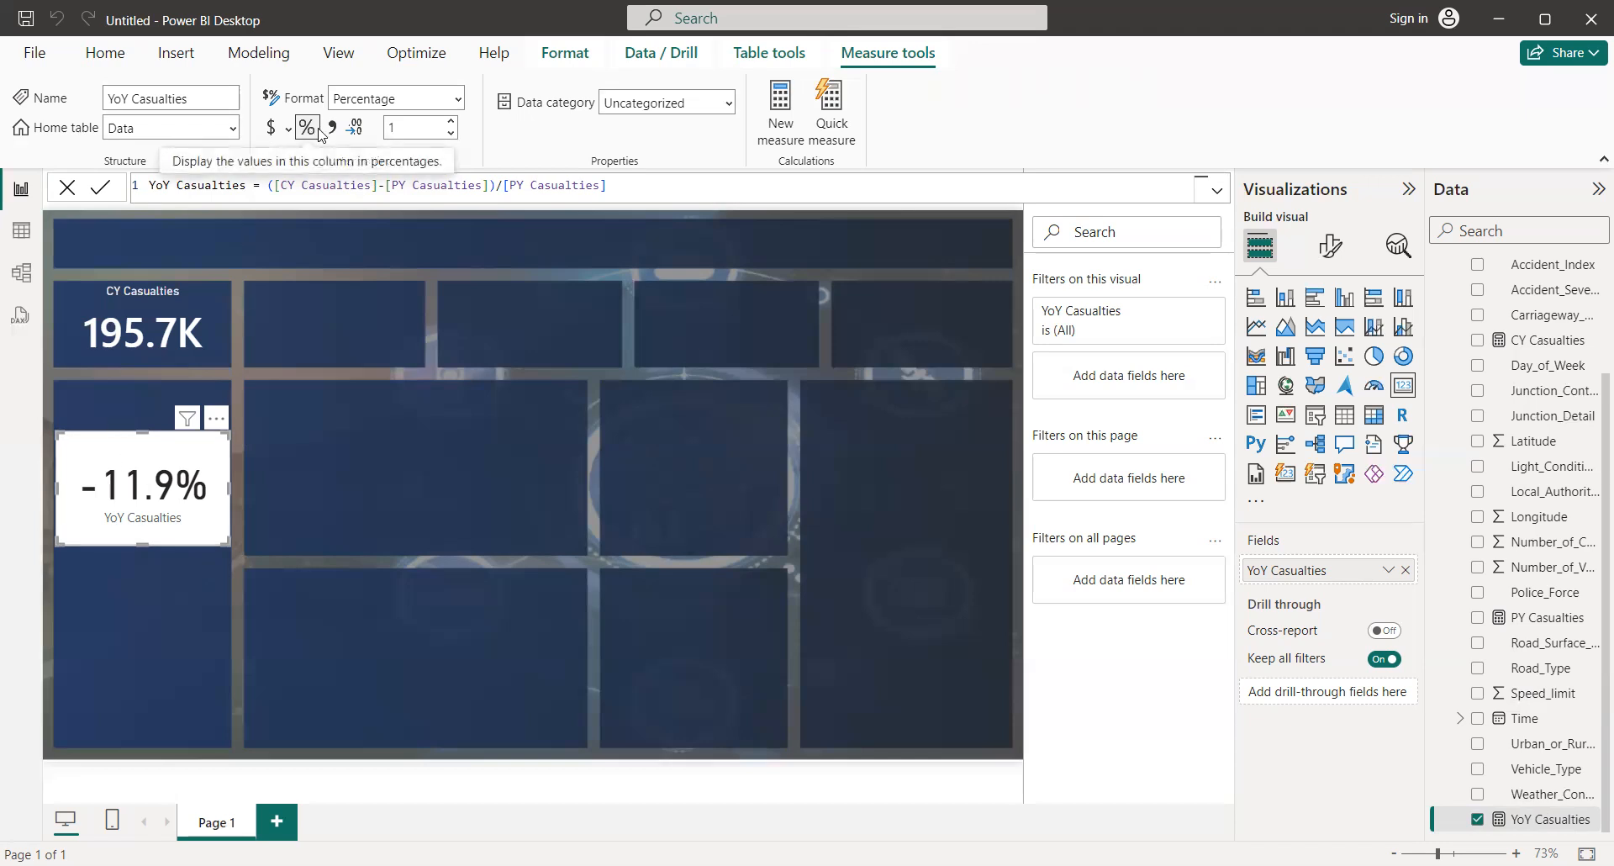
pyautogui.click(403, 99)
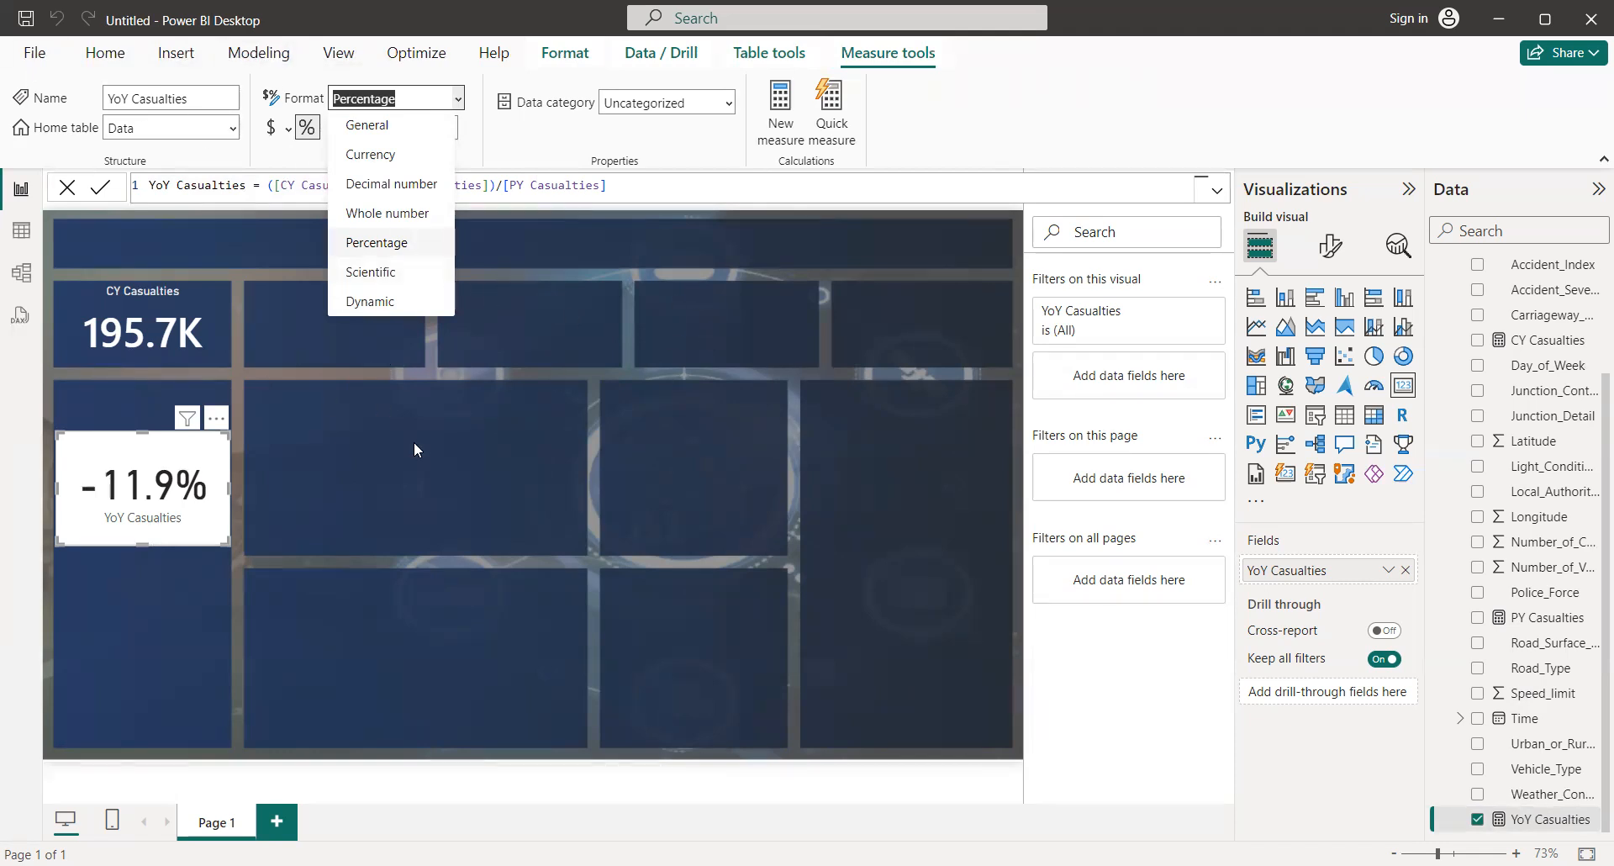
pyautogui.click(233, 447)
pyautogui.click(216, 458)
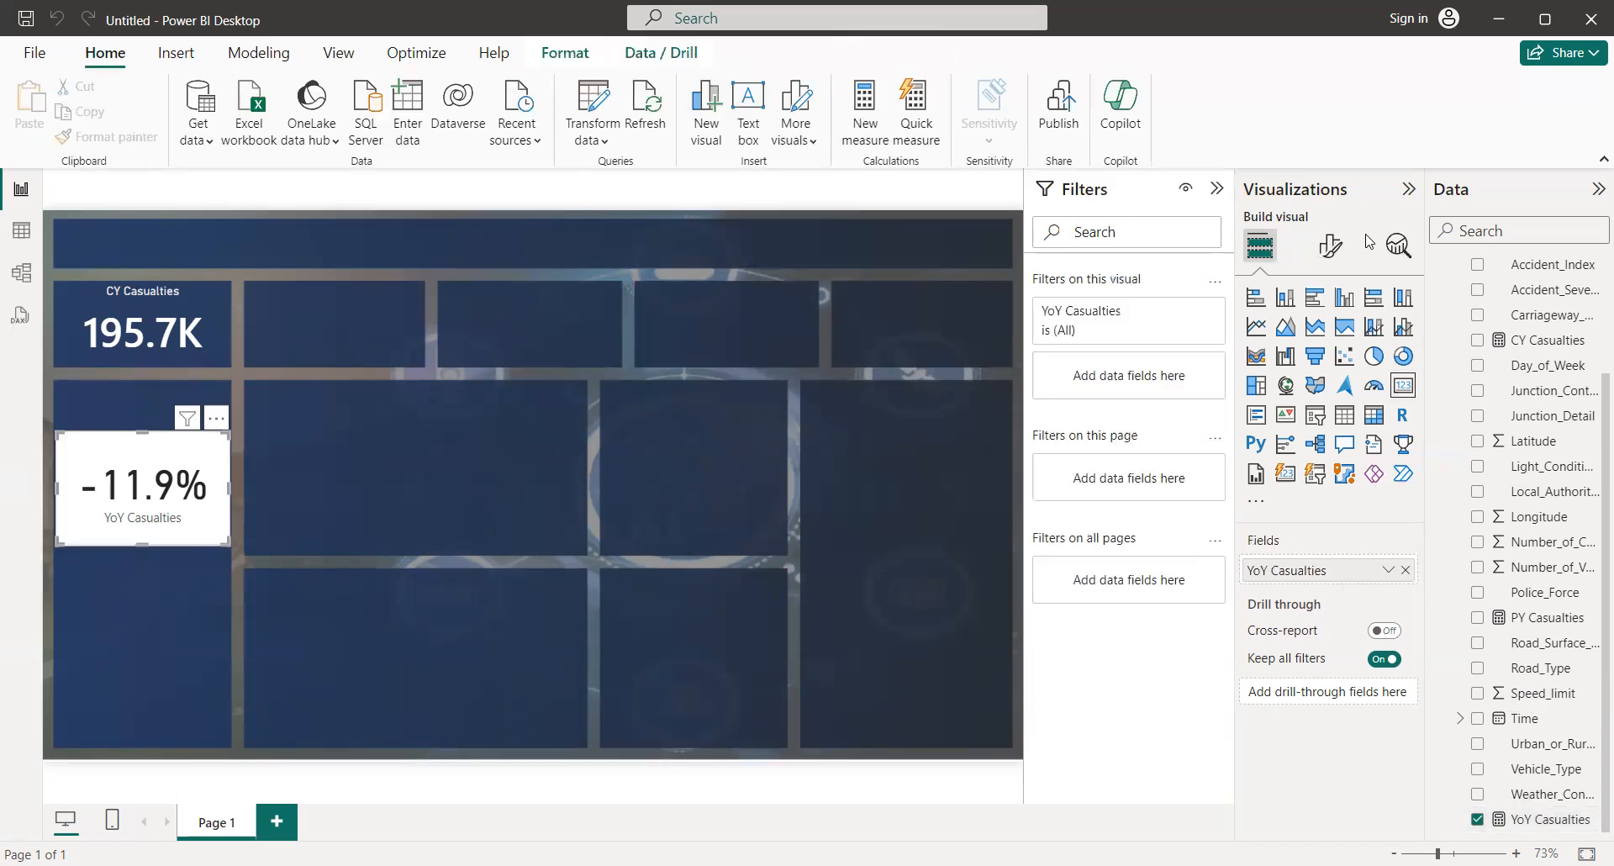
# Step: Turn off the category label and the background of the YoY Casualties card
pyautogui.click(1333, 248)
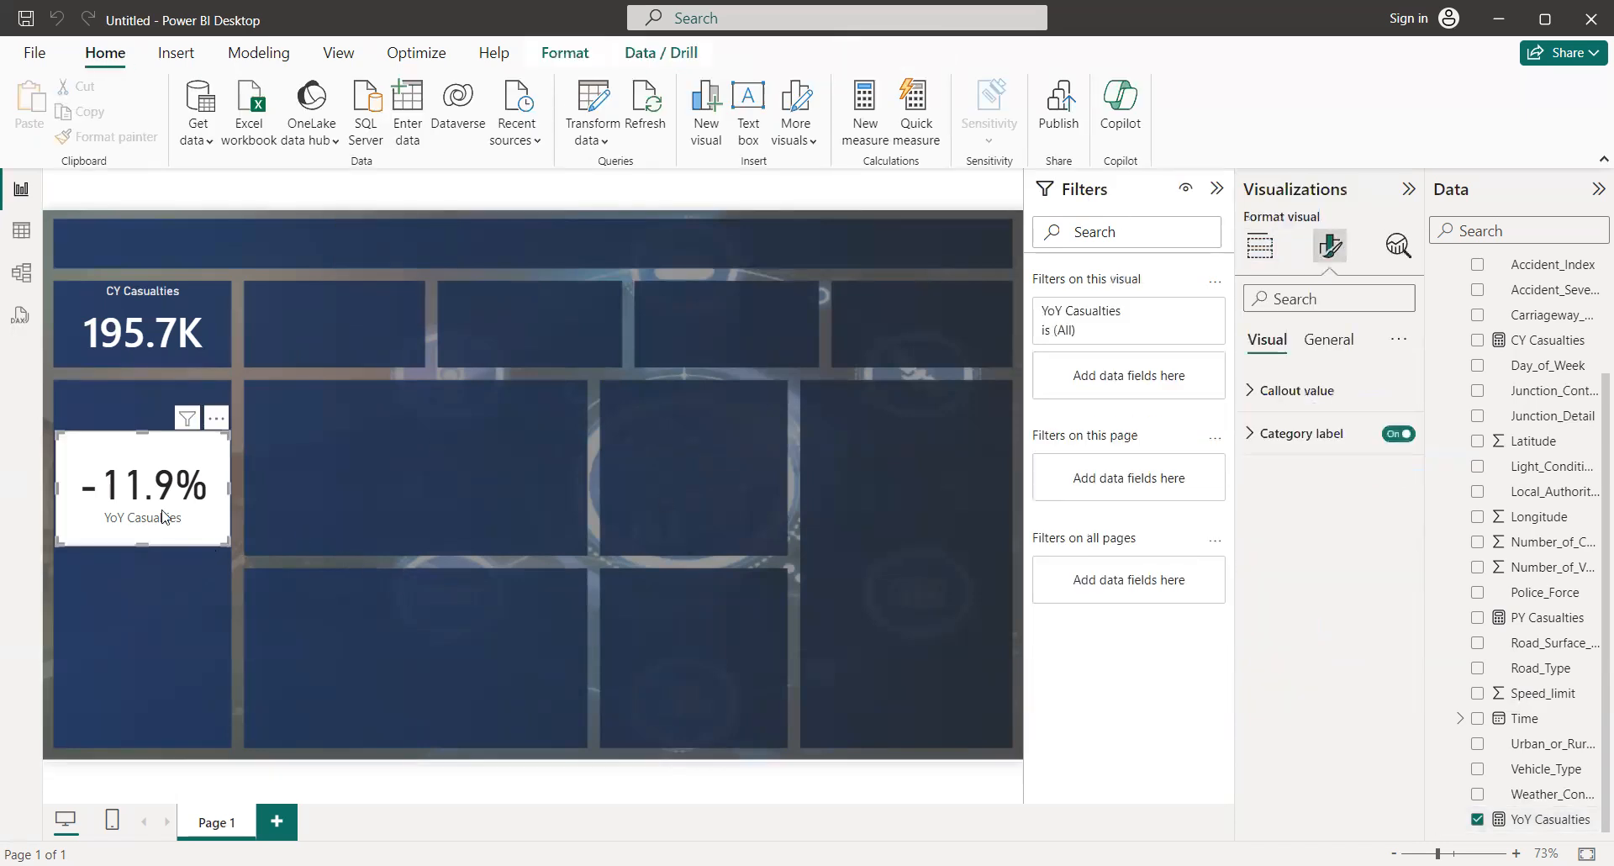
pyautogui.click(1408, 434)
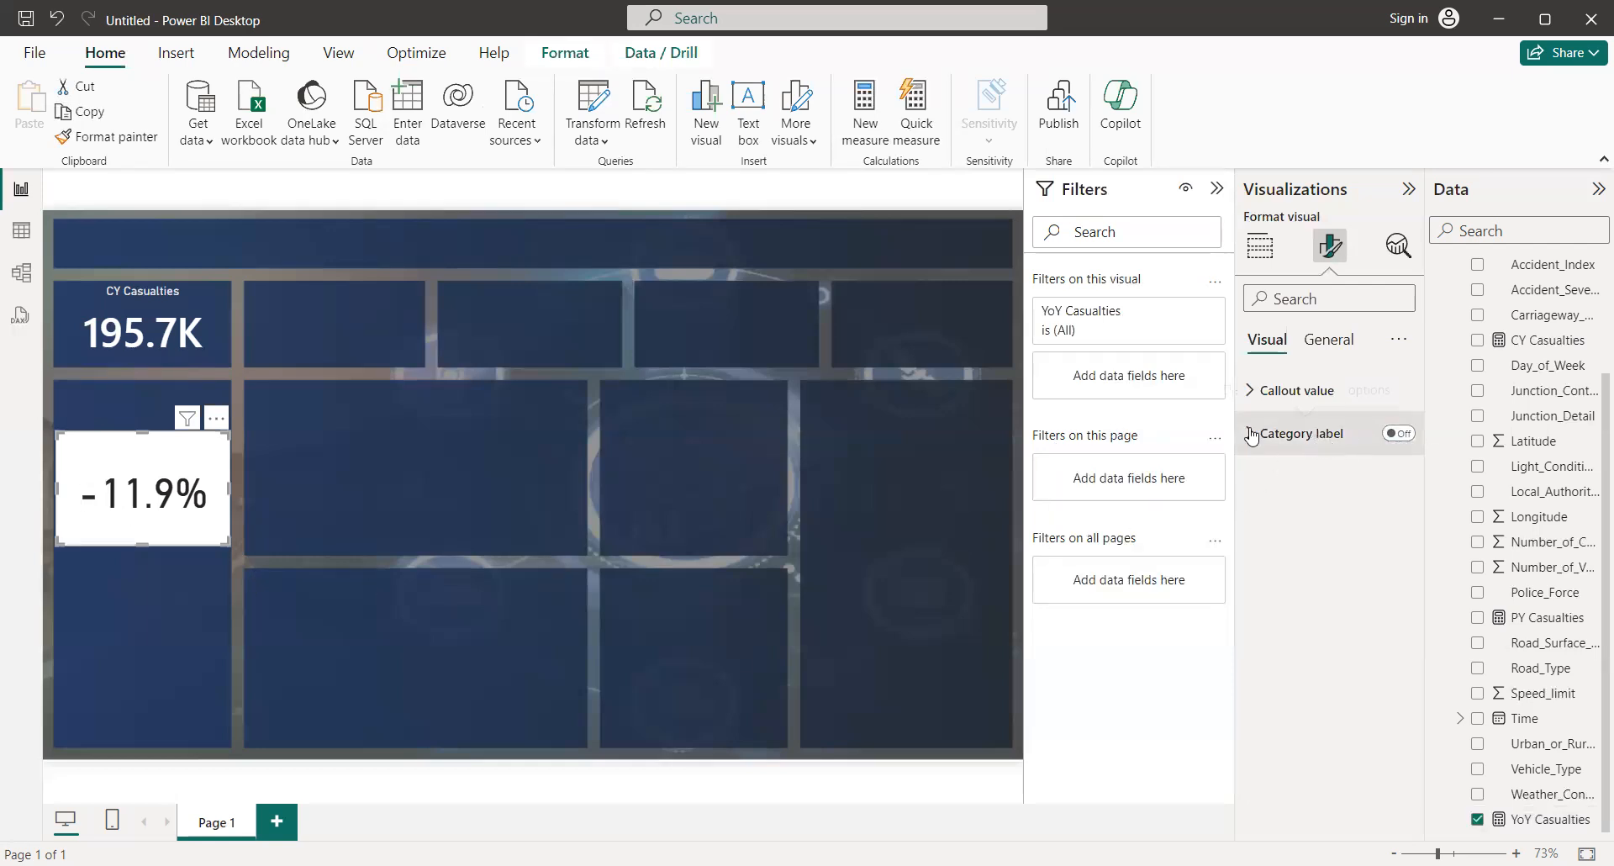
pyautogui.click(1329, 349)
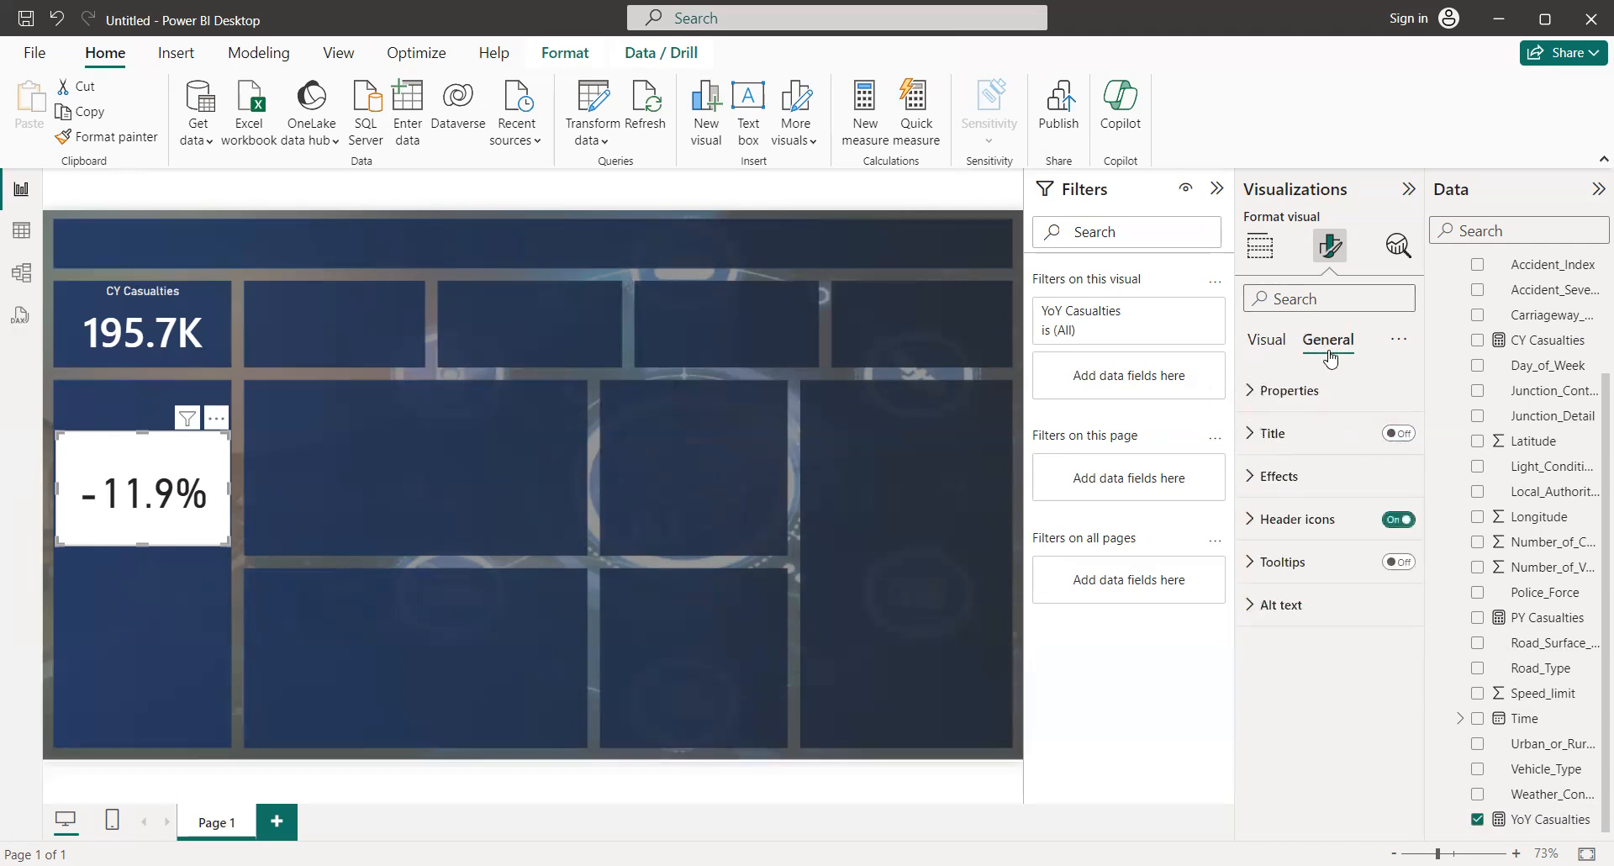
pyautogui.click(1375, 485)
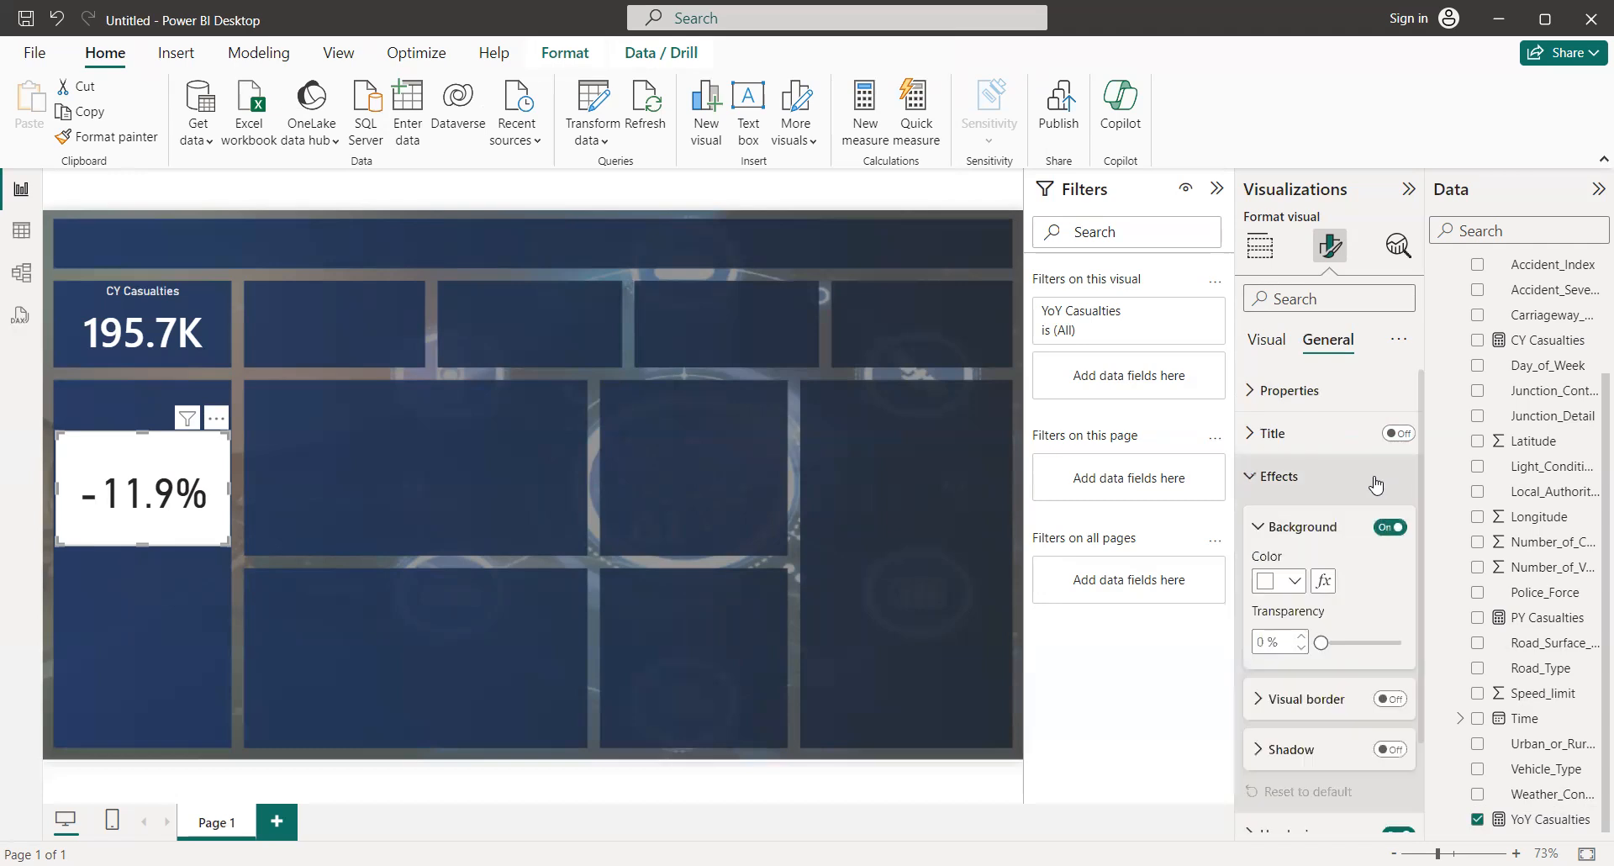
pyautogui.click(1391, 527)
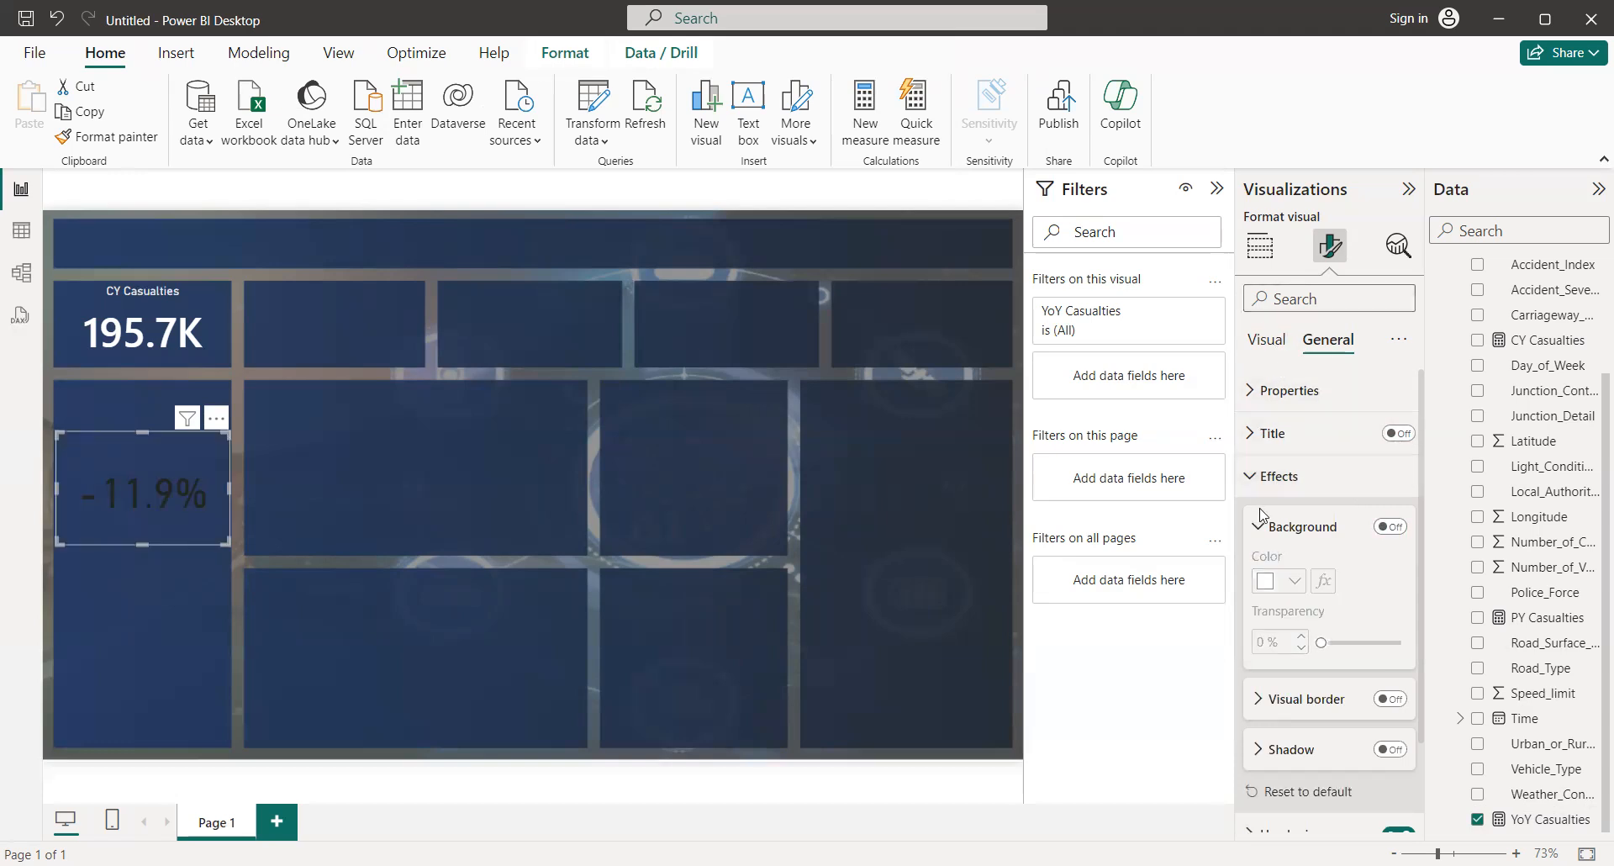
pyautogui.click(1275, 479)
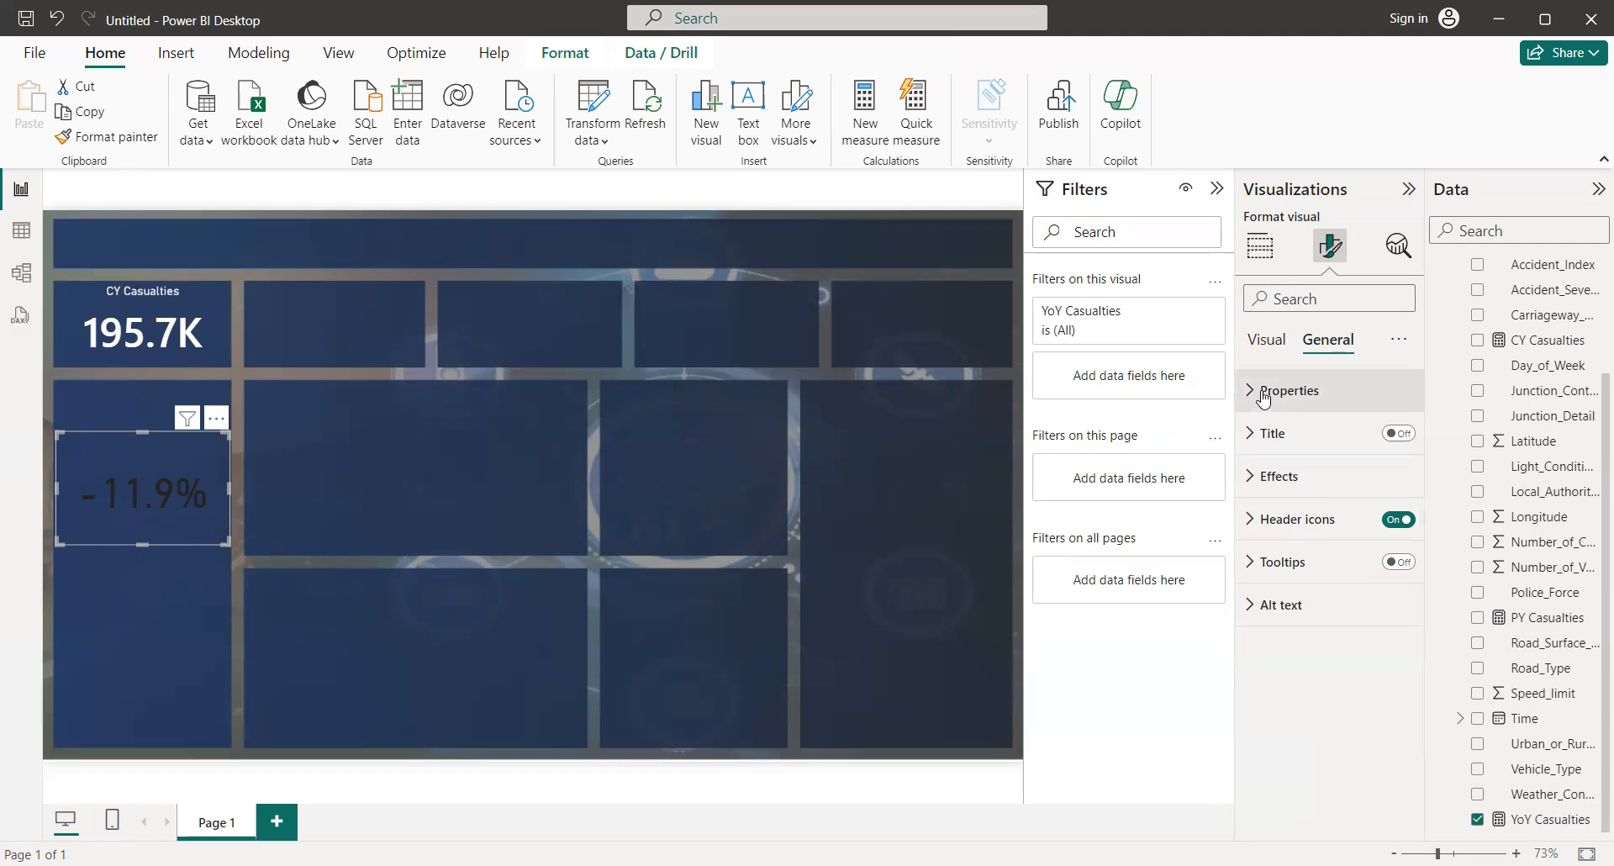
# Step: Set the YoY Casualties card's callout value to font size 14, bold and light orange
pyautogui.click(1258, 343)
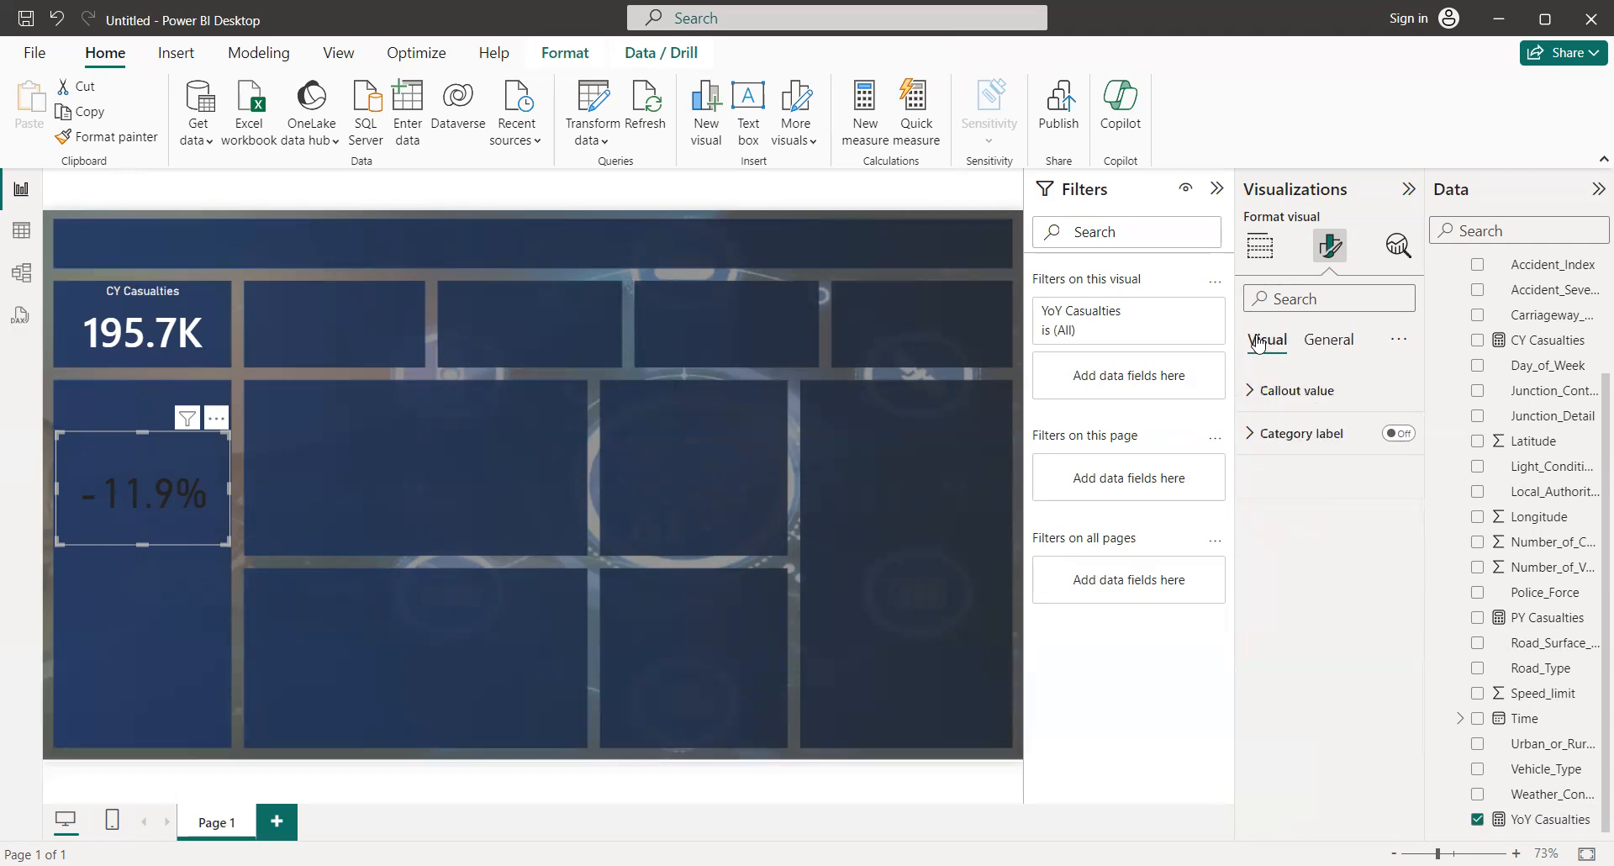
pyautogui.click(1267, 409)
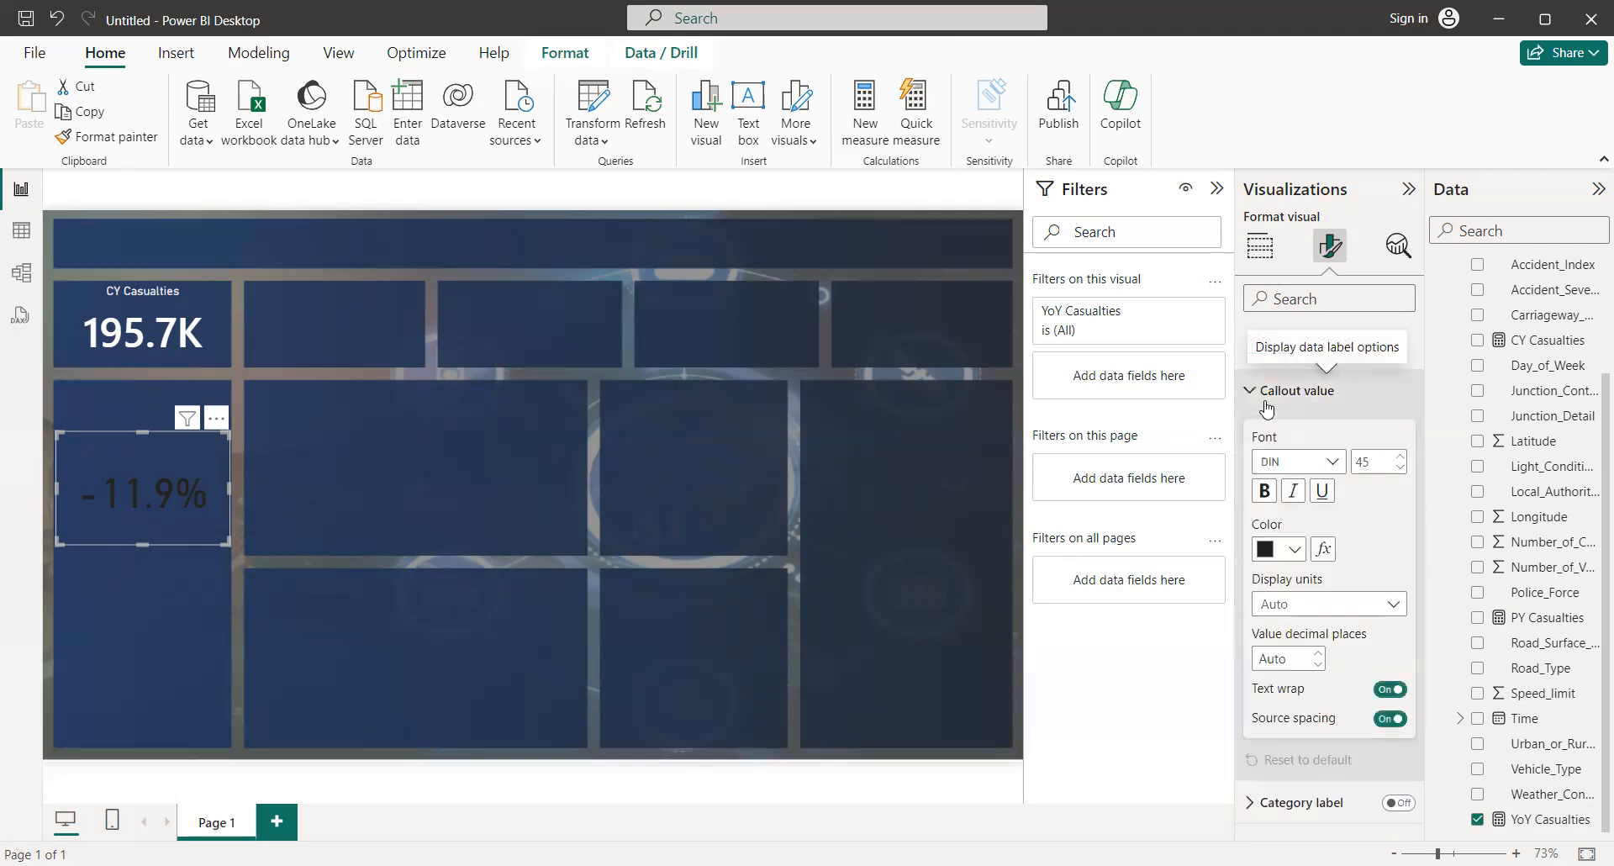
pyautogui.doubleClick(1377, 458)
pyautogui.write('14')
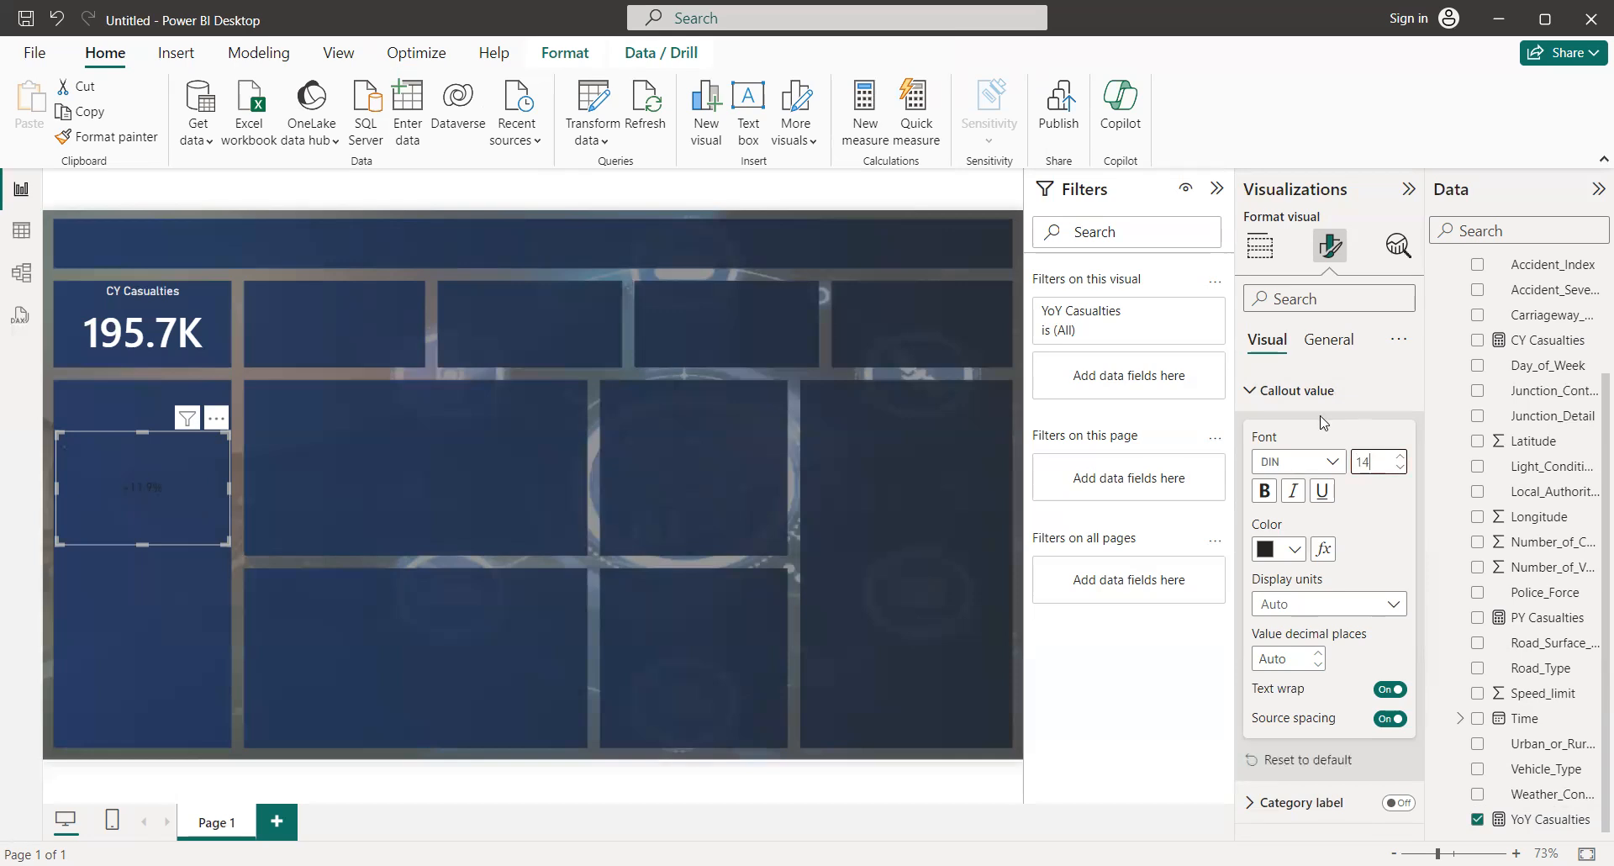
pyautogui.click(1265, 494)
pyautogui.click(1275, 551)
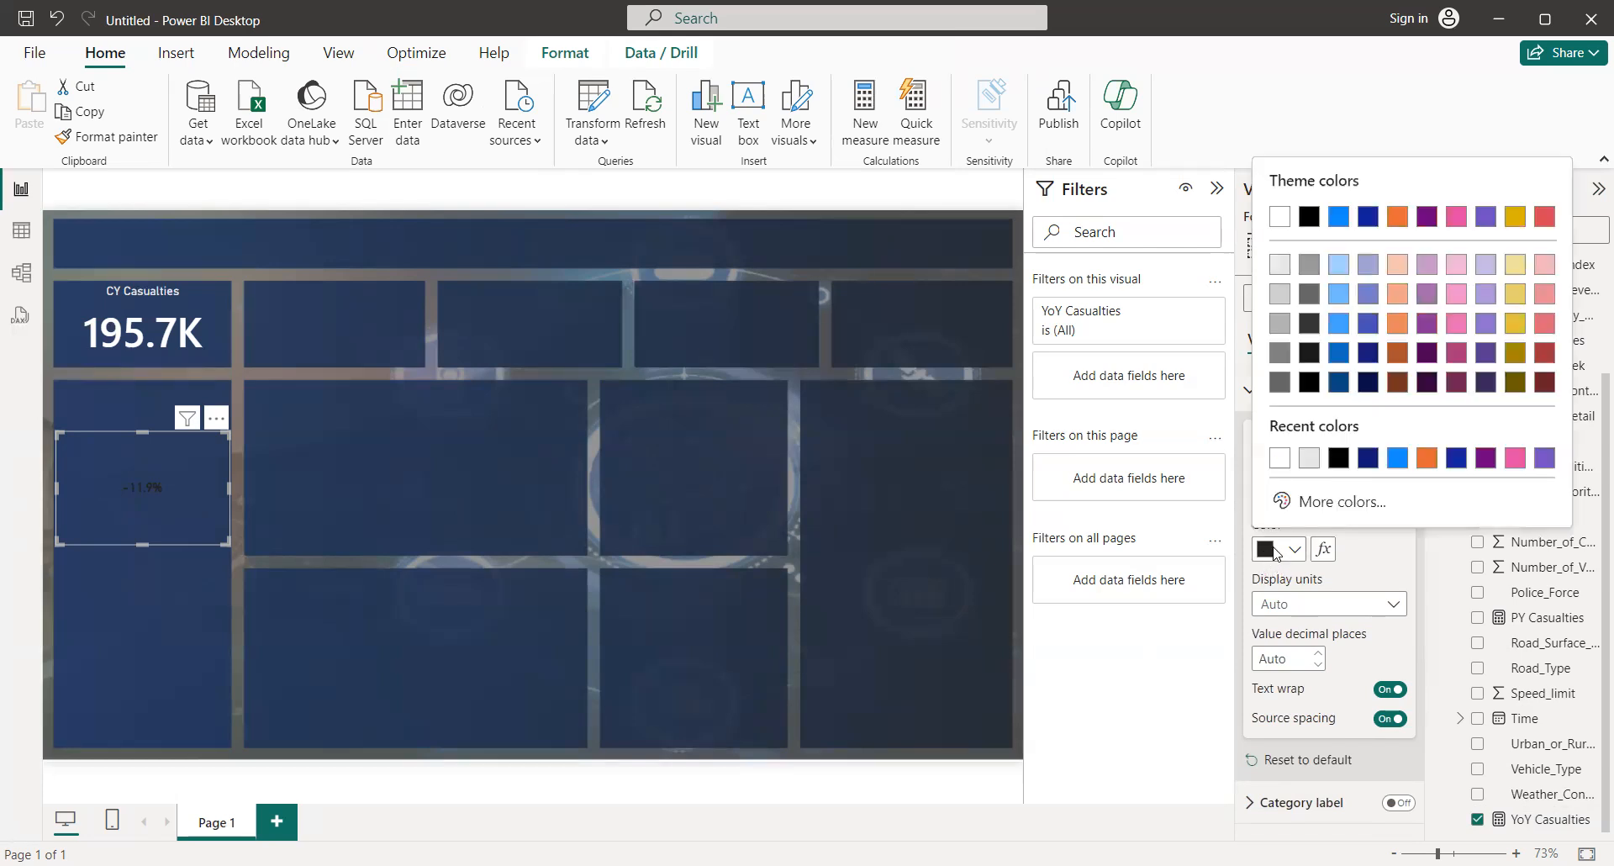
pyautogui.click(1401, 327)
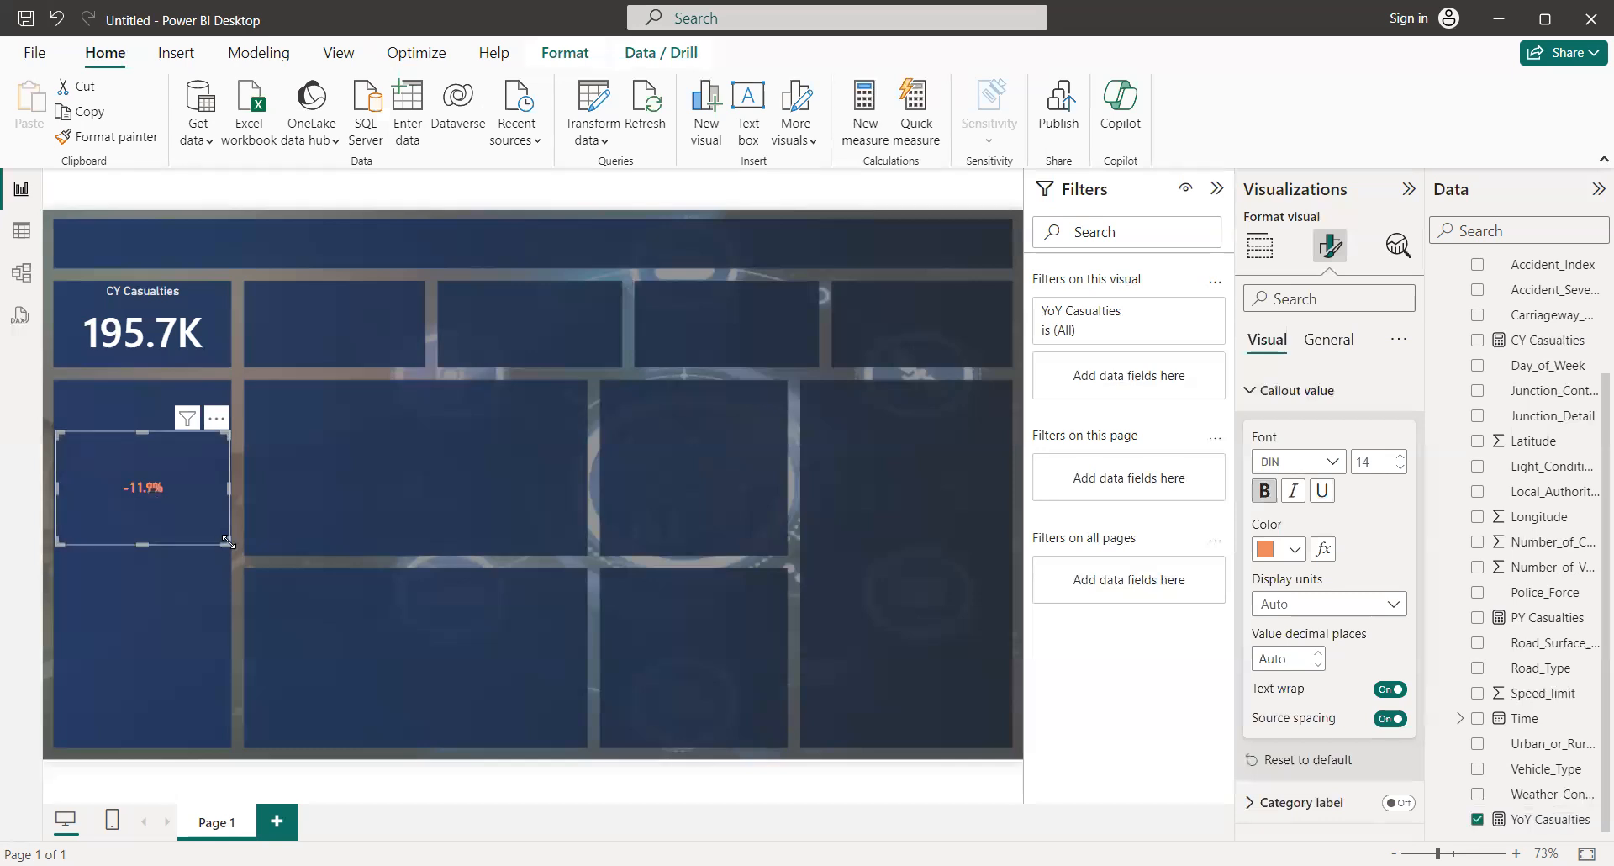
# Step: Shrink the YoY Casualties card to fit closely around its value and reduce the height of the CY Casualties card
pyautogui.moveTo(227, 541); pyautogui.dragTo(158, 448)
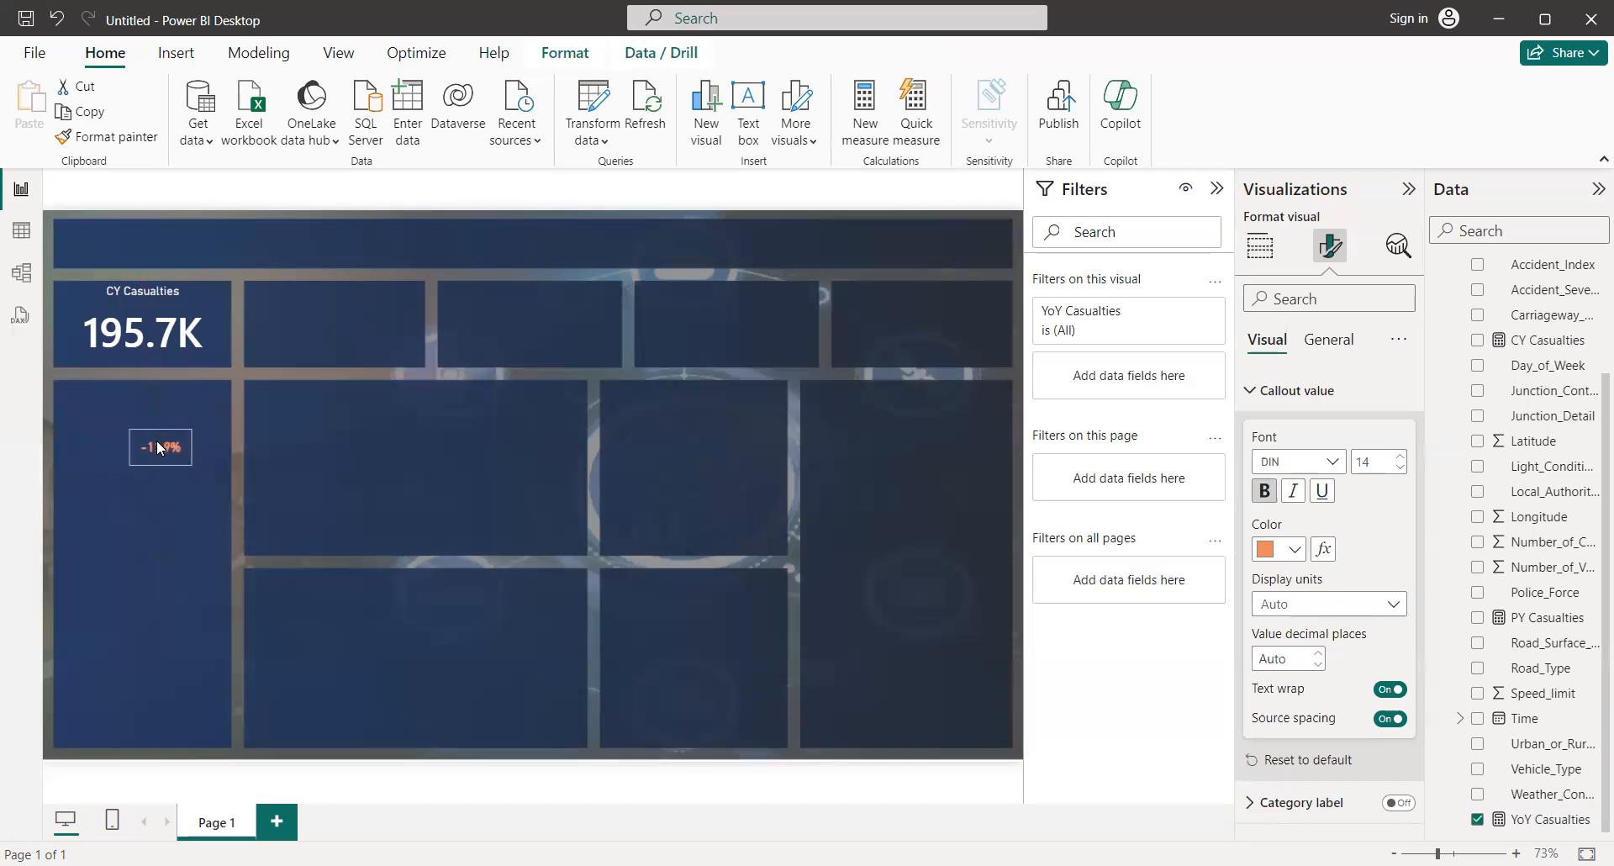
pyautogui.click(158, 450)
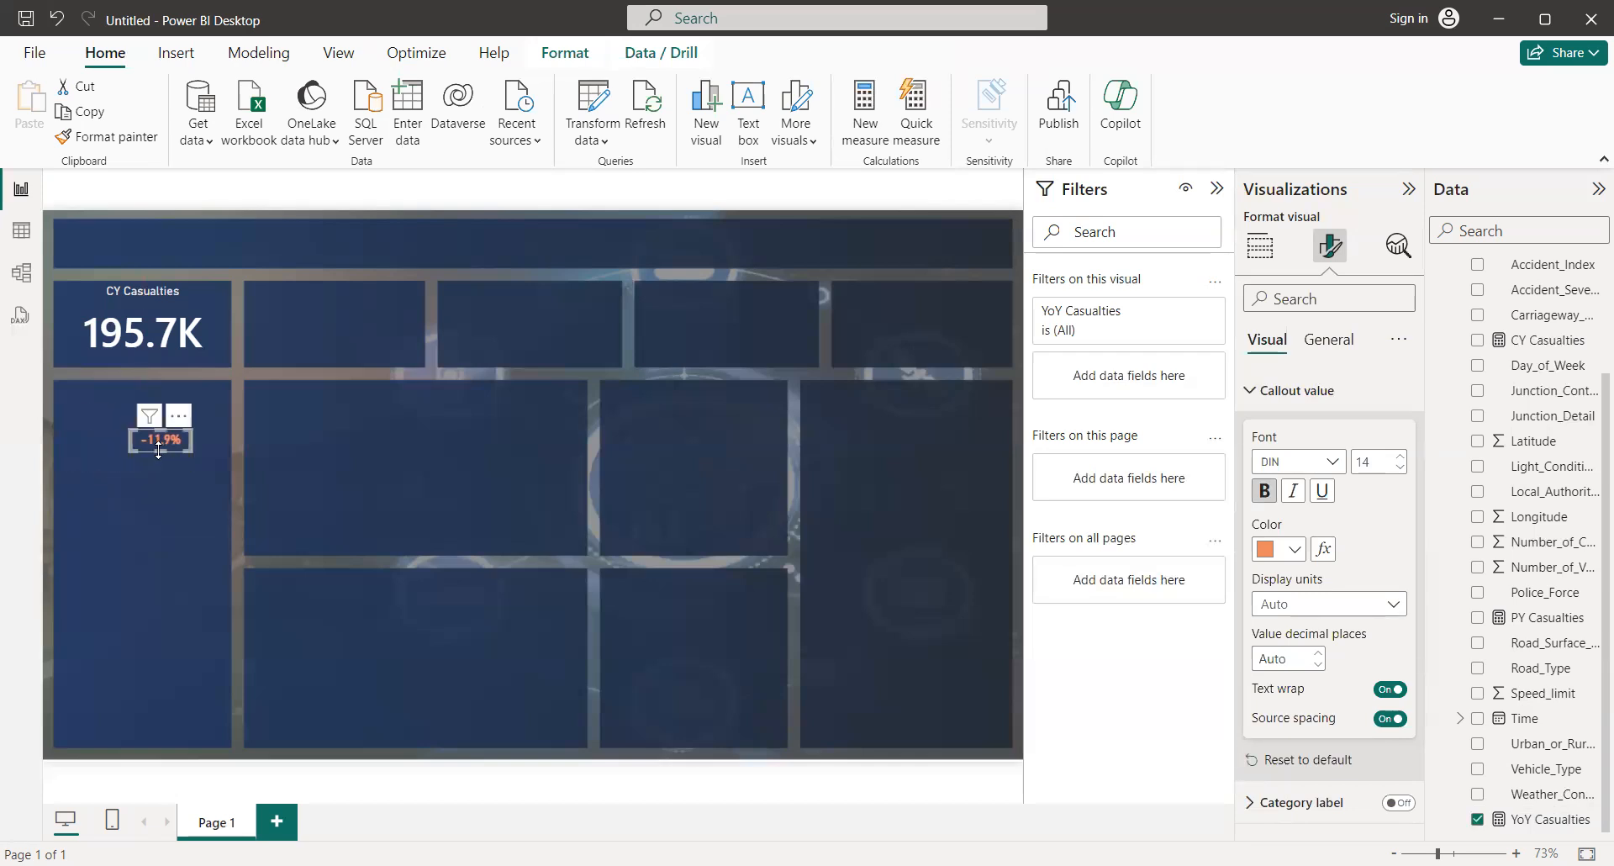
pyautogui.click(150, 330)
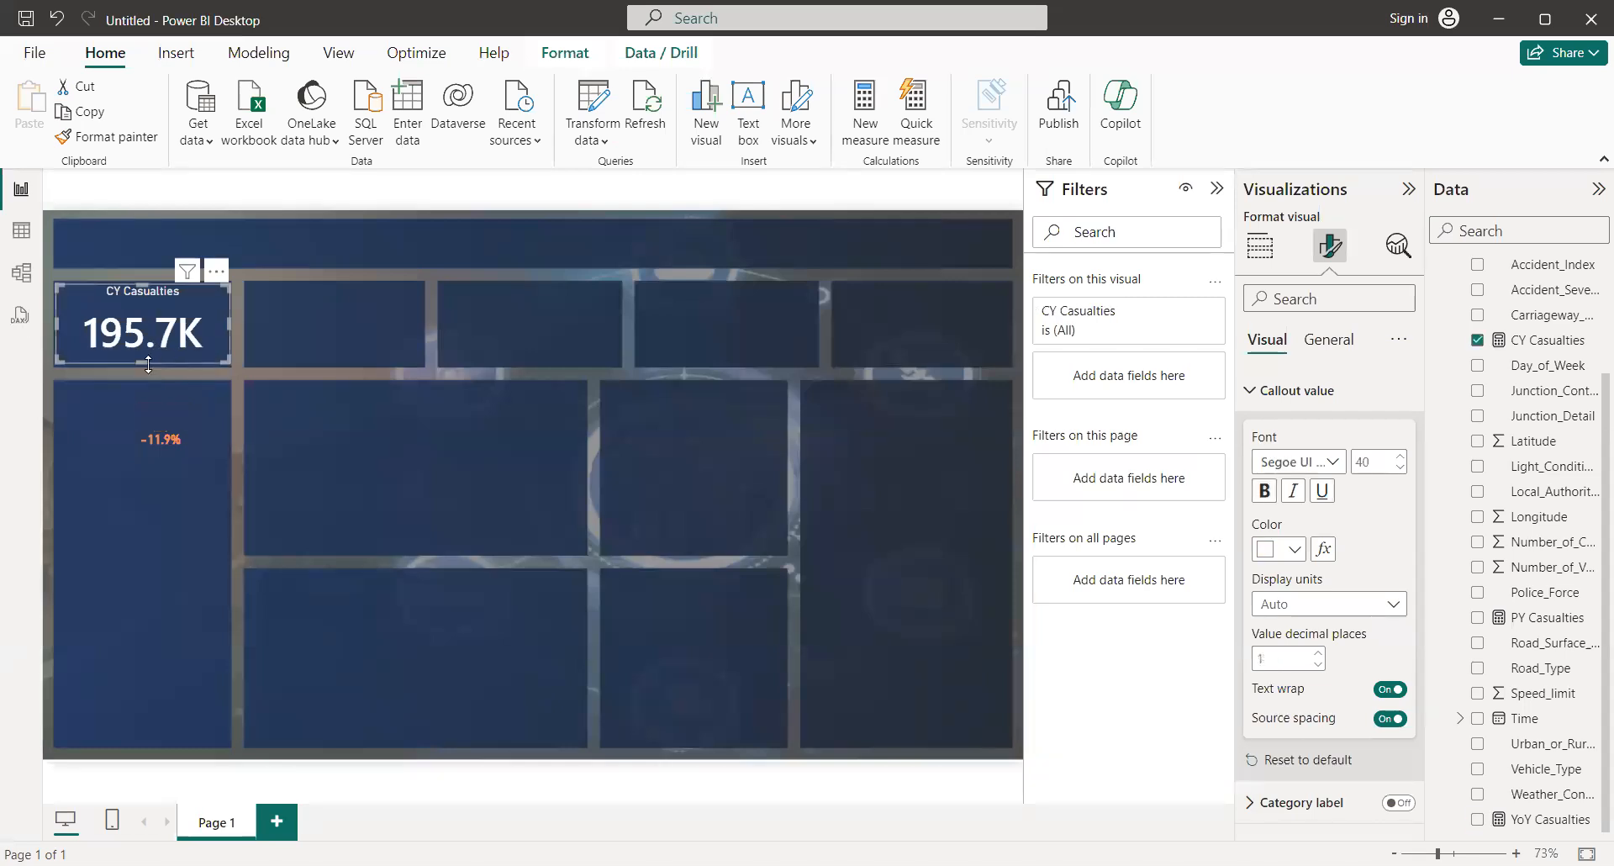
pyautogui.moveTo(141, 360); pyautogui.dragTo(143, 342)
# Step: Place the YoY Casualties card centred just below the CY Casualties value, inside the same dashboard tile
pyautogui.moveTo(161, 440); pyautogui.dragTo(133, 360)
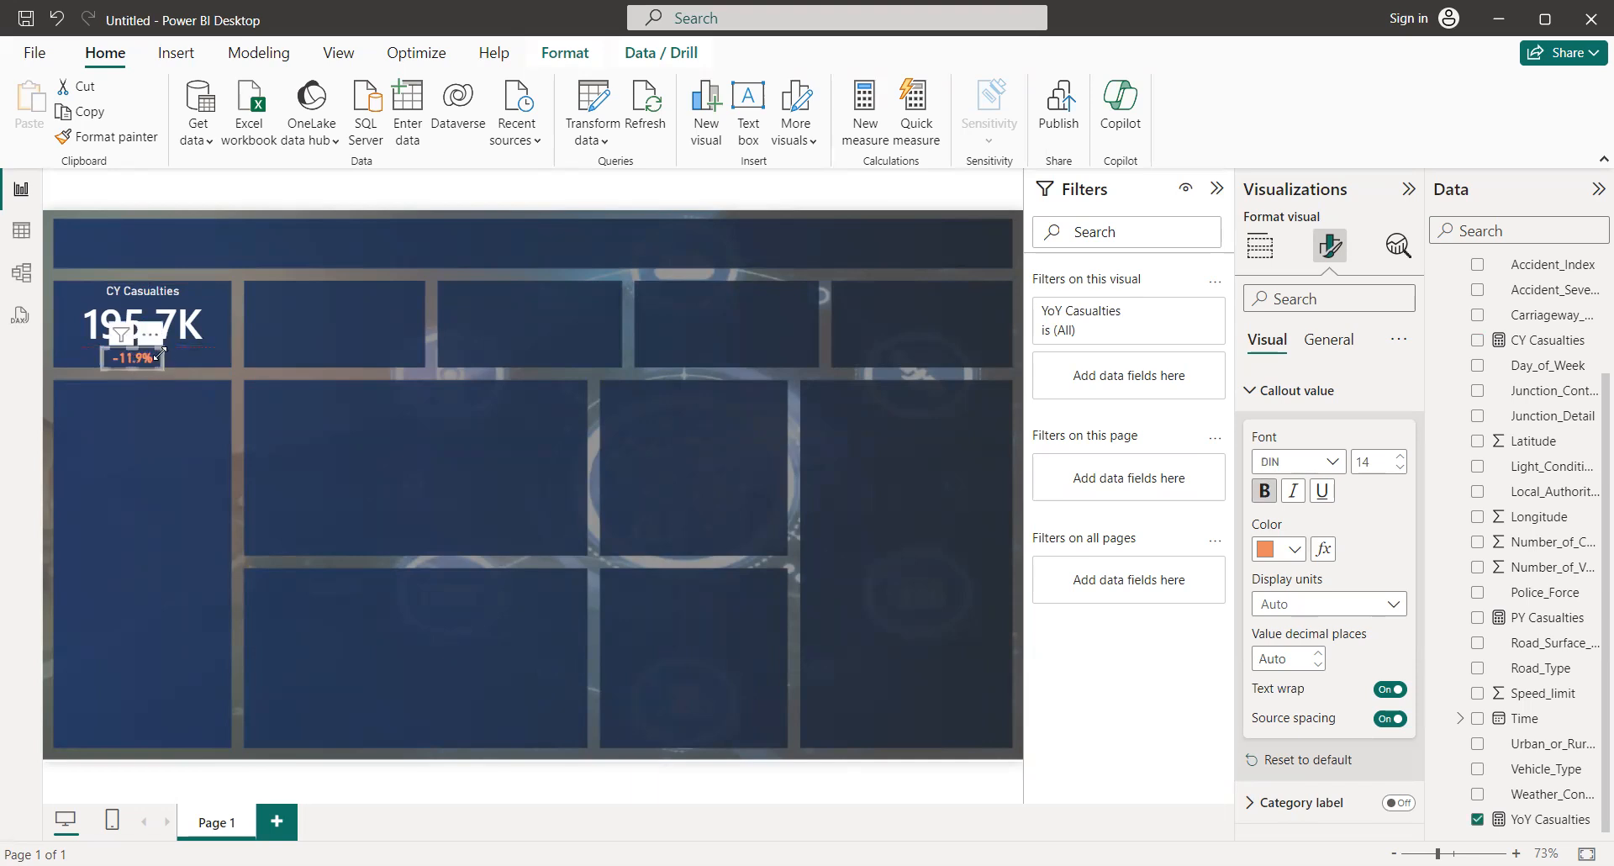
pyautogui.click(185, 468)
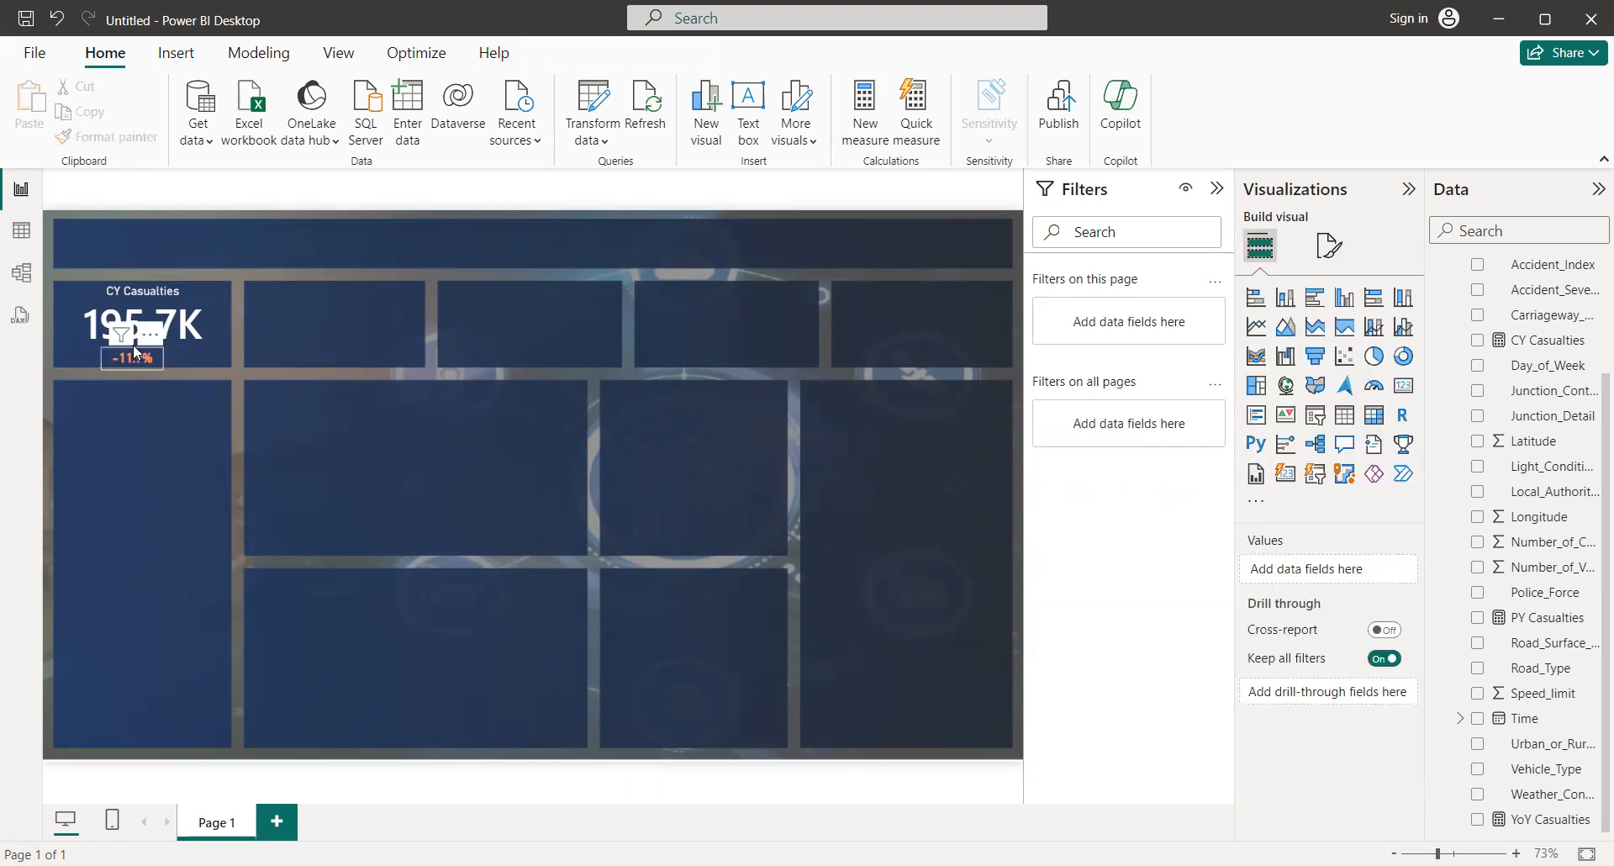
pyautogui.moveTo(132, 341)
pyautogui.mouseDown()
pyautogui.moveTo(124, 331)
pyautogui.moveTo(133, 352)
pyautogui.mouseUp()
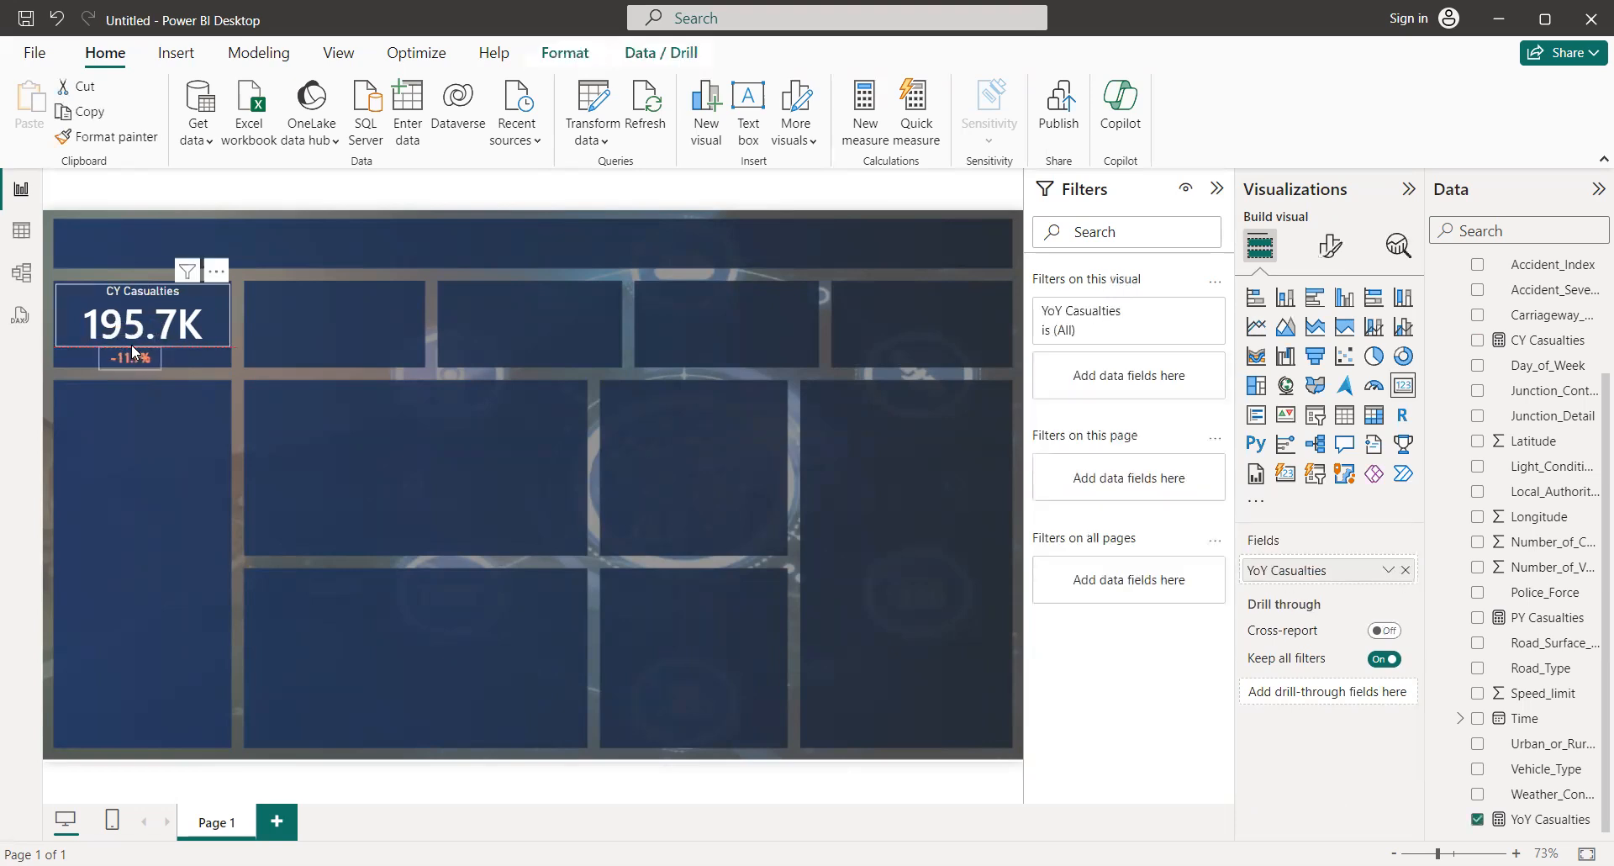
pyautogui.click(388, 461)
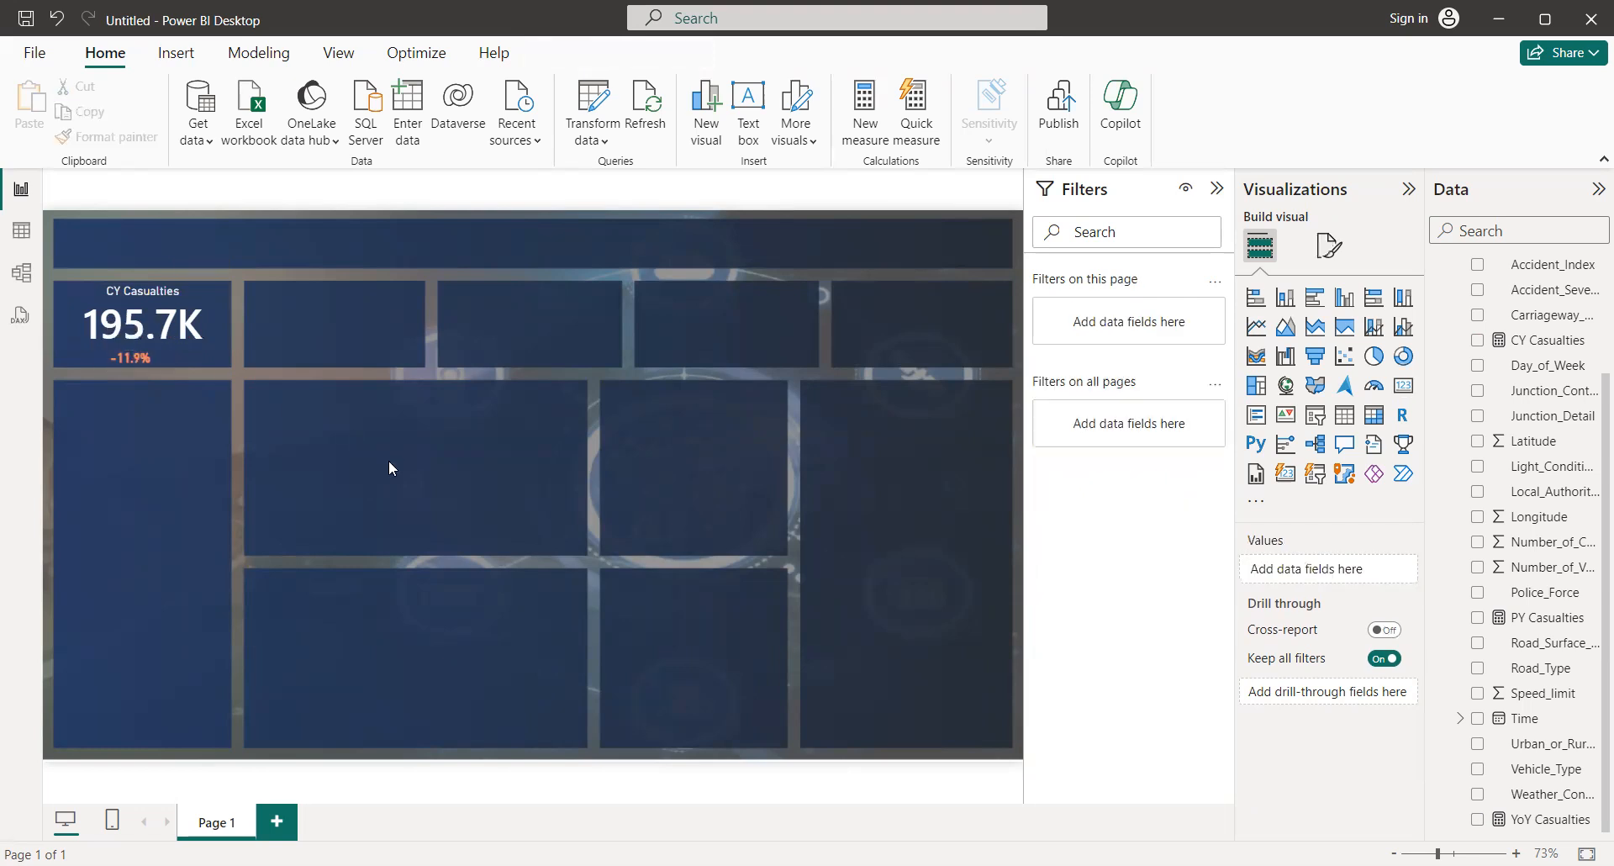